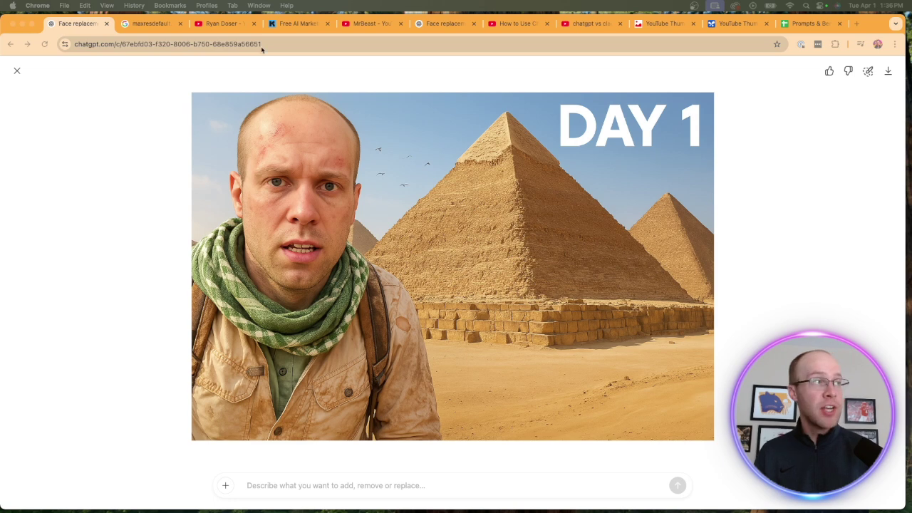
Compare the original MrBeast pyramid thumbnail with the generated face-replaced version
{"action": "key", "text": "ctrl+Tab"}
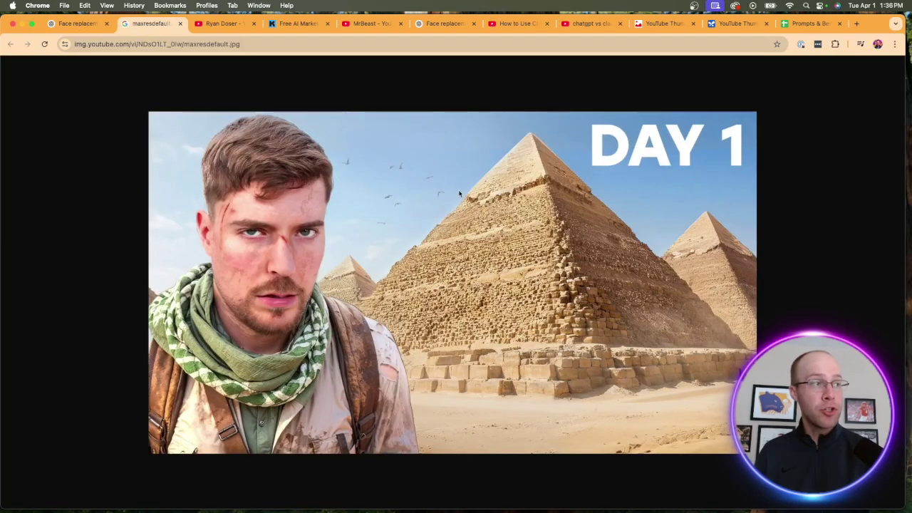
{"action": "left_click", "coordinate": [70, 22]}
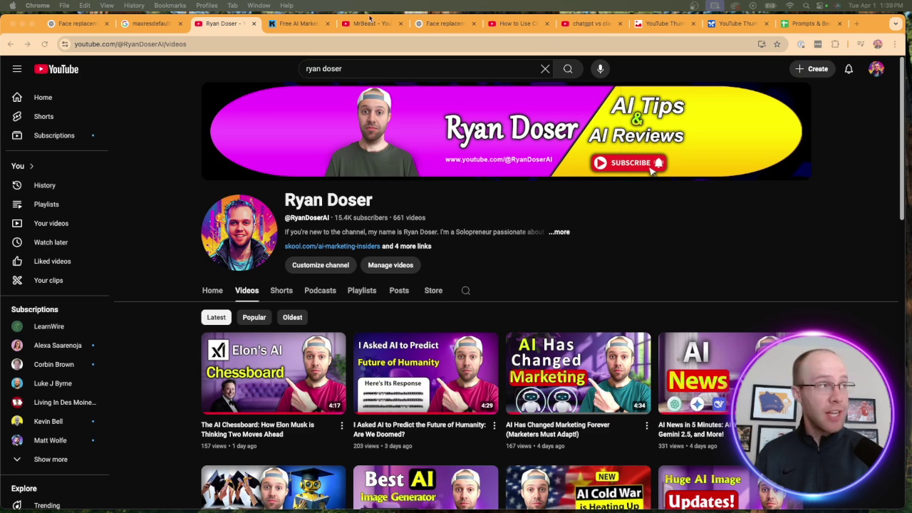
Show the Free AI Marketing Essentials Guide sign-up page and briefly highlight its heading
{"action": "left_click", "coordinate": [302, 25]}
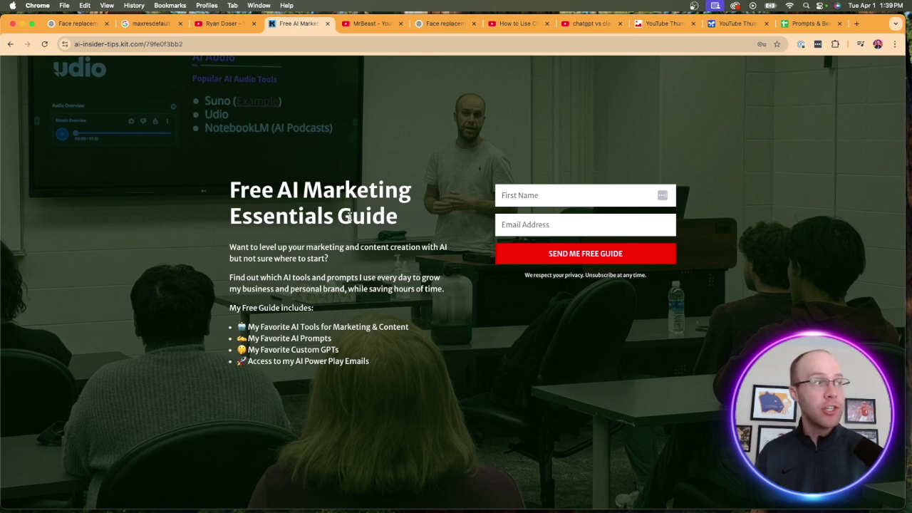
{"action": "left_click_drag", "start_coordinate": [231, 189], "coordinate": [407, 222]}
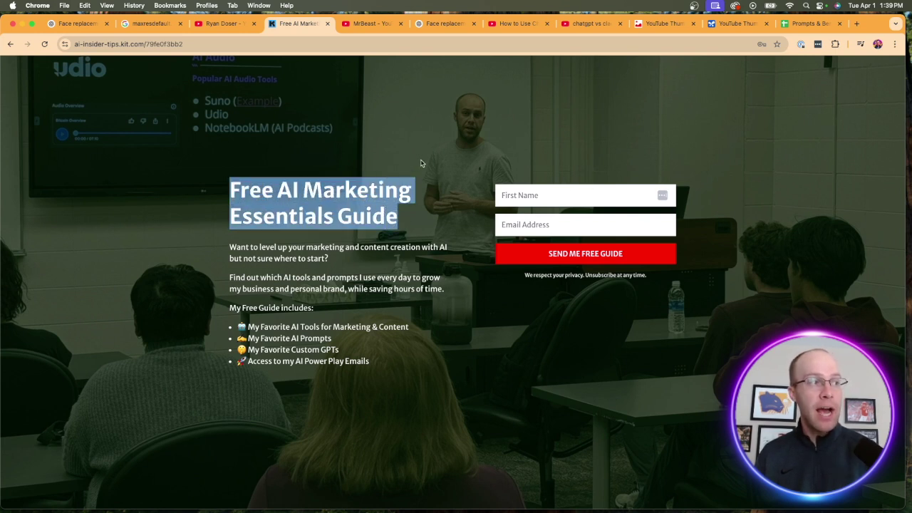
{"action": "left_click", "coordinate": [421, 163]}
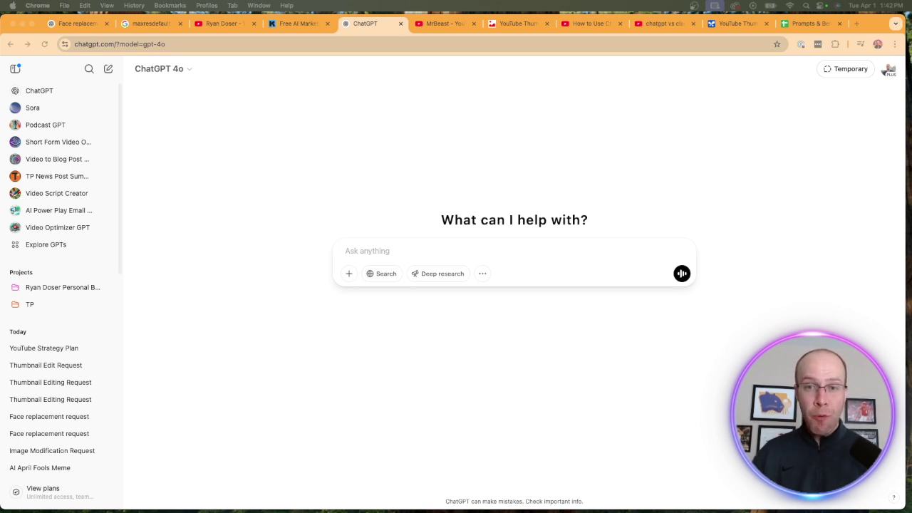
{"action": "left_click", "coordinate": [888, 69]}
{"action": "left_click", "coordinate": [678, 91]}
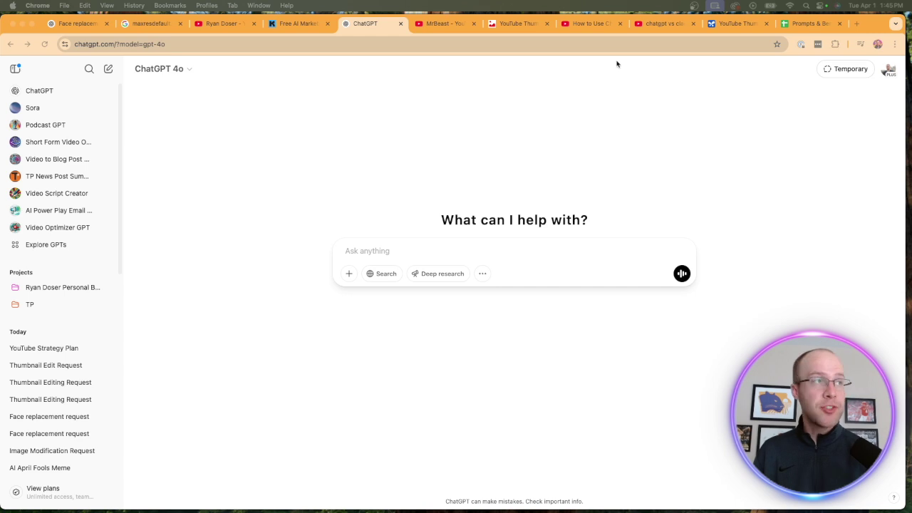
Copy the share link of the "$1 vs $500,000 Experiences!" video from the MrBeast YouTube channel page
{"action": "left_click", "coordinate": [431, 23]}
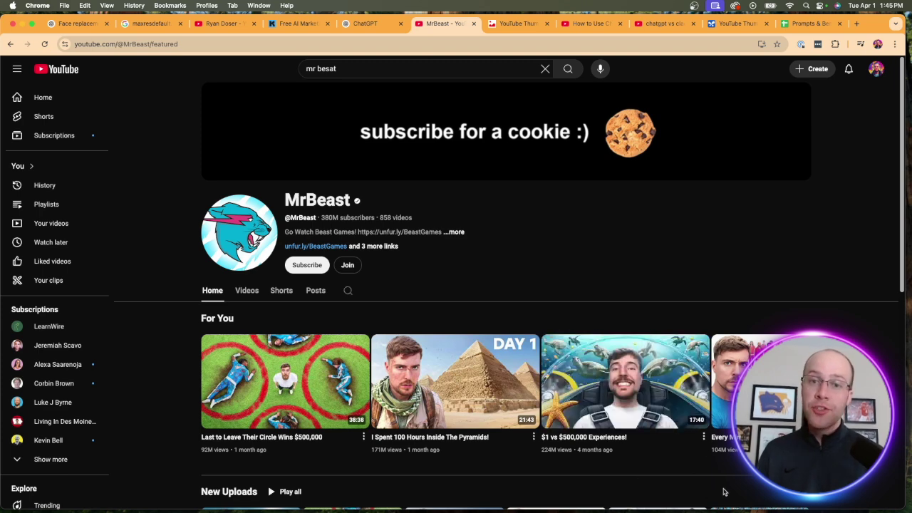
{"action": "left_click", "coordinate": [703, 438]}
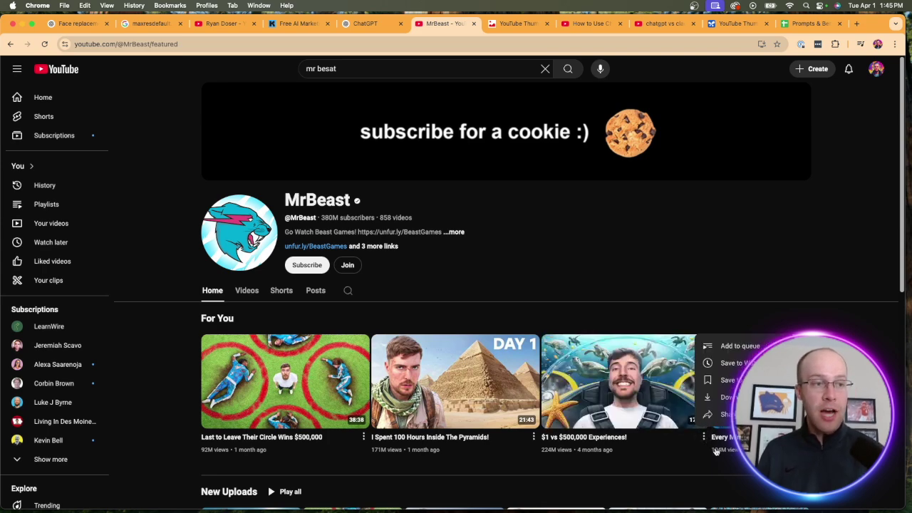
{"action": "left_click", "coordinate": [726, 414]}
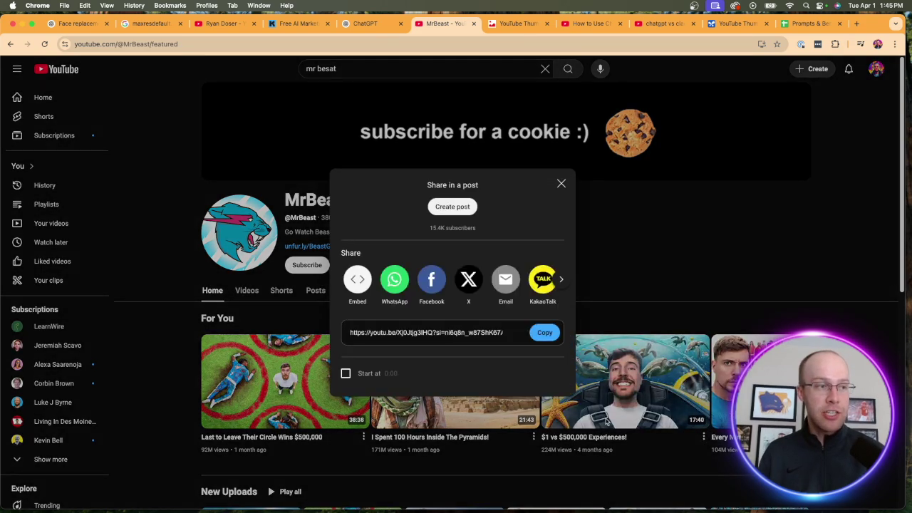
{"action": "left_click", "coordinate": [545, 333]}
Enter the copied video link in the YouTube thumbnail downloader site and open the Full HD thumbnail for download
{"action": "left_click", "coordinate": [508, 24]}
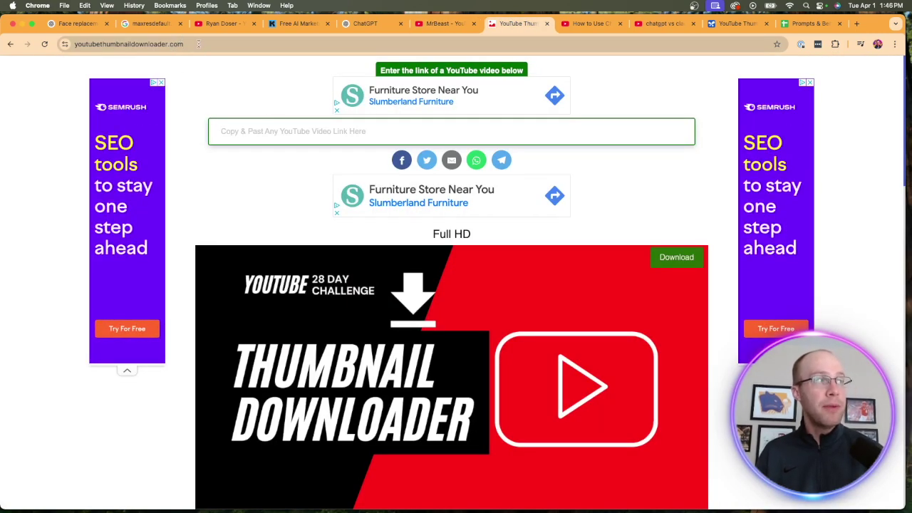
{"action": "left_click", "coordinate": [276, 123]}
{"action": "type", "text": "a"}
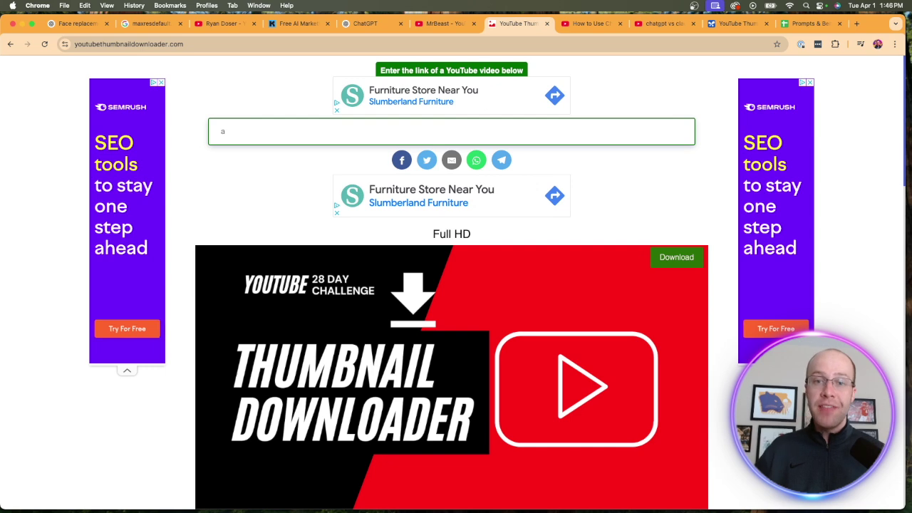
{"action": "key", "text": "BackSpace"}
{"action": "key", "text": "super+v"}
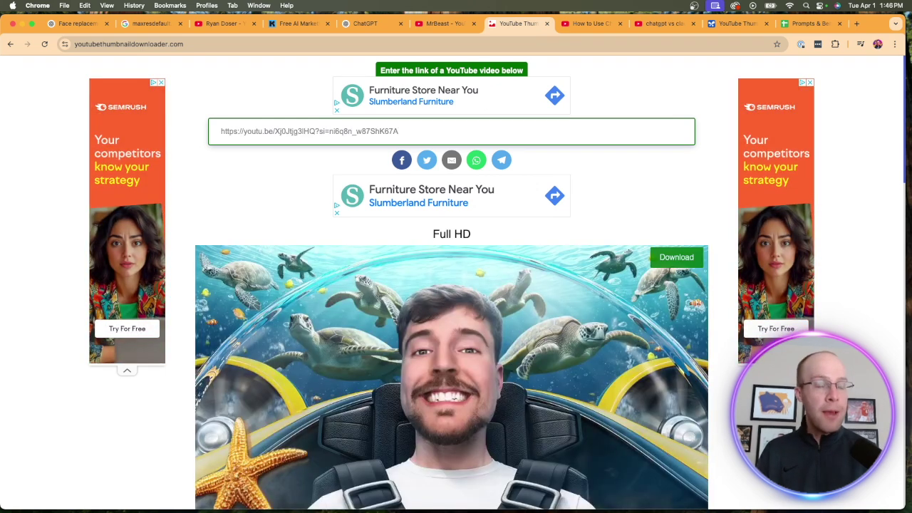
{"action": "scroll", "coordinate": [681, 147], "scroll_direction": "down", "scroll_amount": 3}
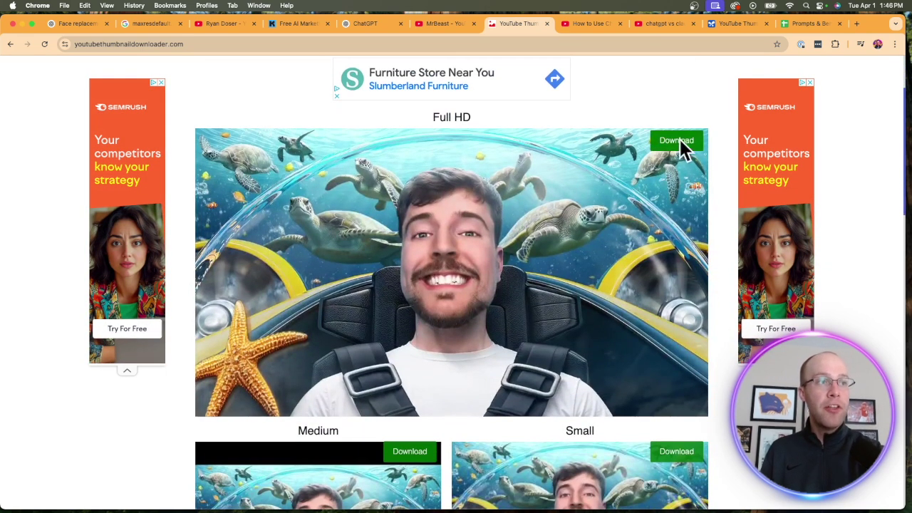
{"action": "left_click", "coordinate": [679, 141]}
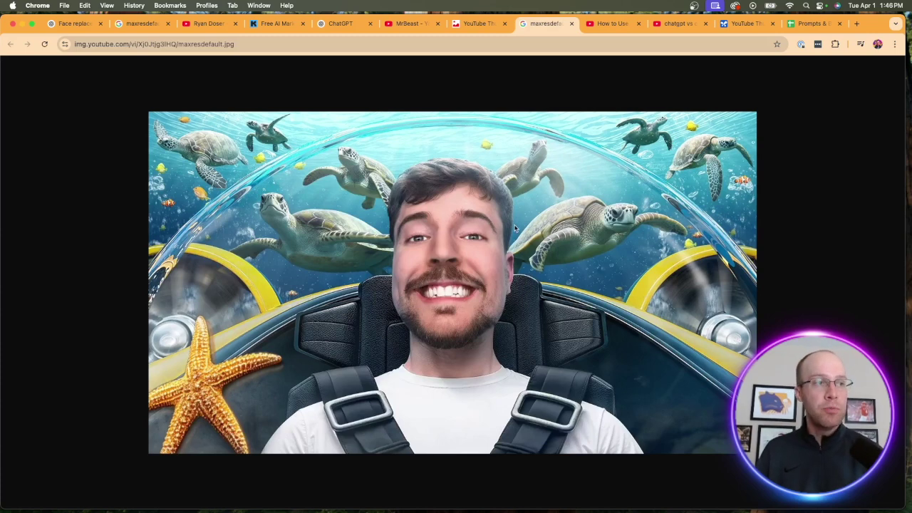
Save the thumbnail image to the Desktop under the name "Mr Beast"
{"action": "right_click", "coordinate": [564, 188]}
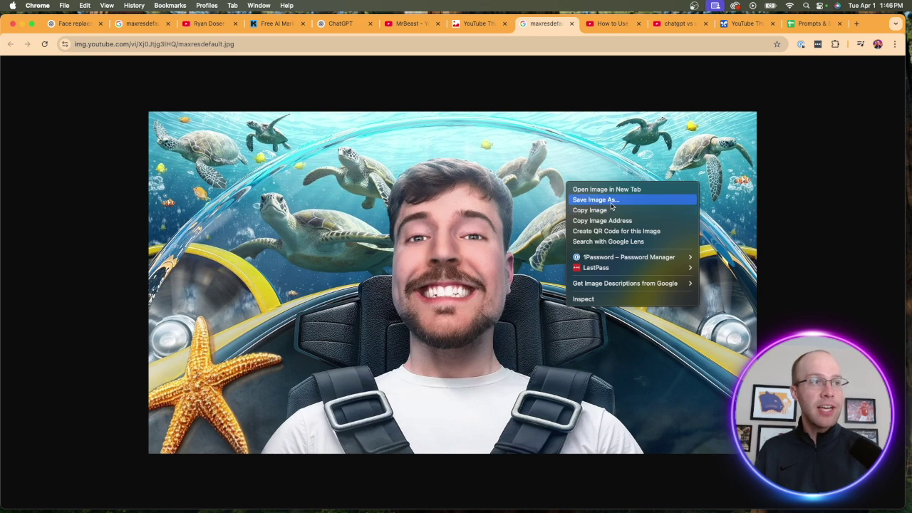
{"action": "left_click", "coordinate": [612, 206]}
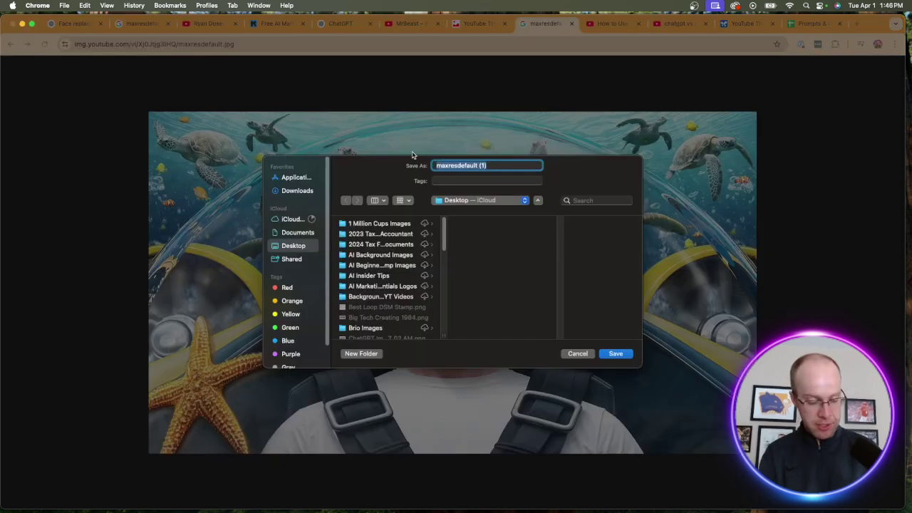
{"action": "type", "text": "Mr Beast"}
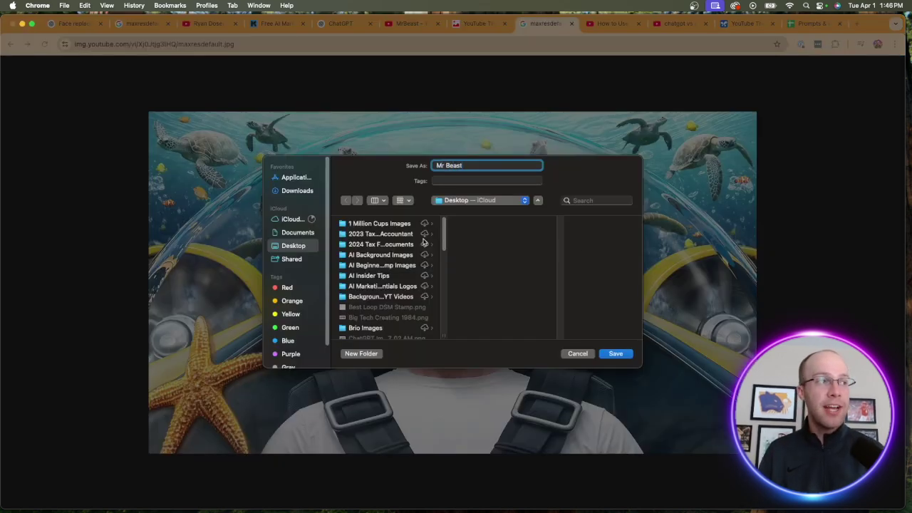
{"action": "left_click", "coordinate": [625, 354]}
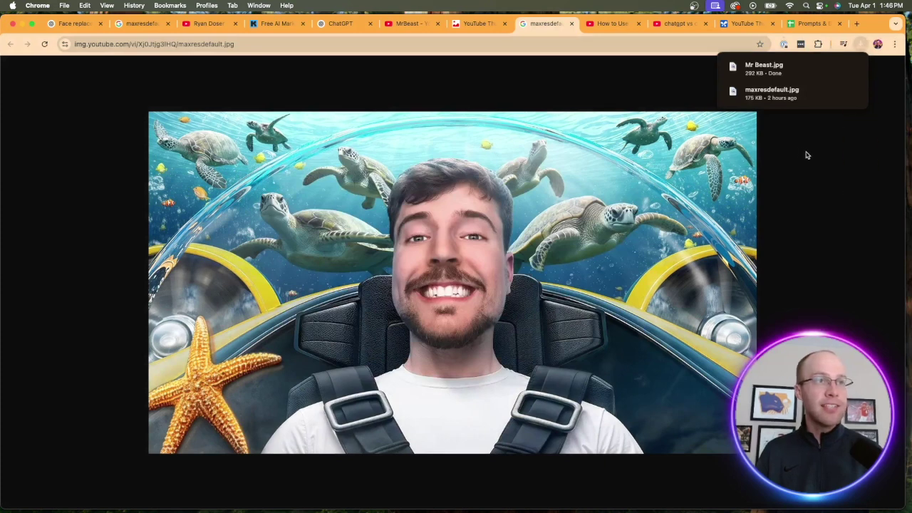
Switch to ChatGPT, use the 4o model, and turn on the Create image tool for the new prompt
{"action": "left_click", "coordinate": [341, 25]}
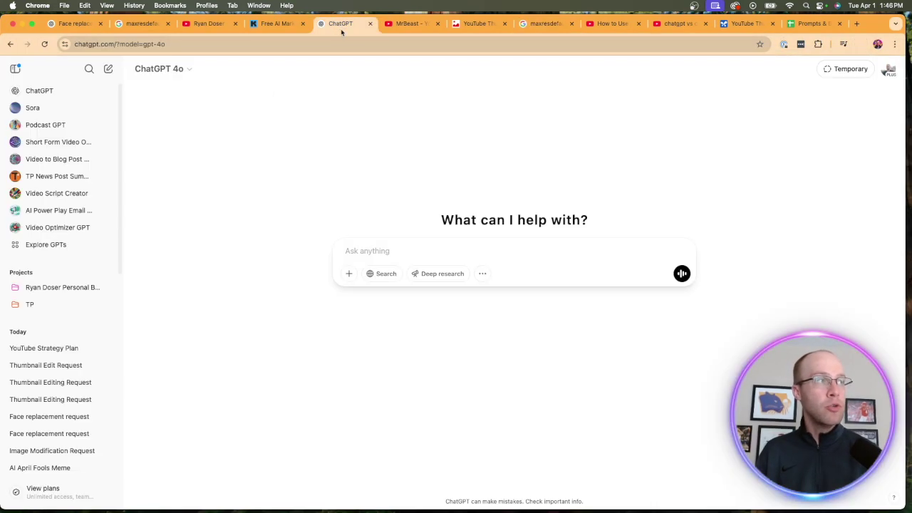
{"action": "left_click", "coordinate": [161, 70]}
{"action": "left_click", "coordinate": [190, 120]}
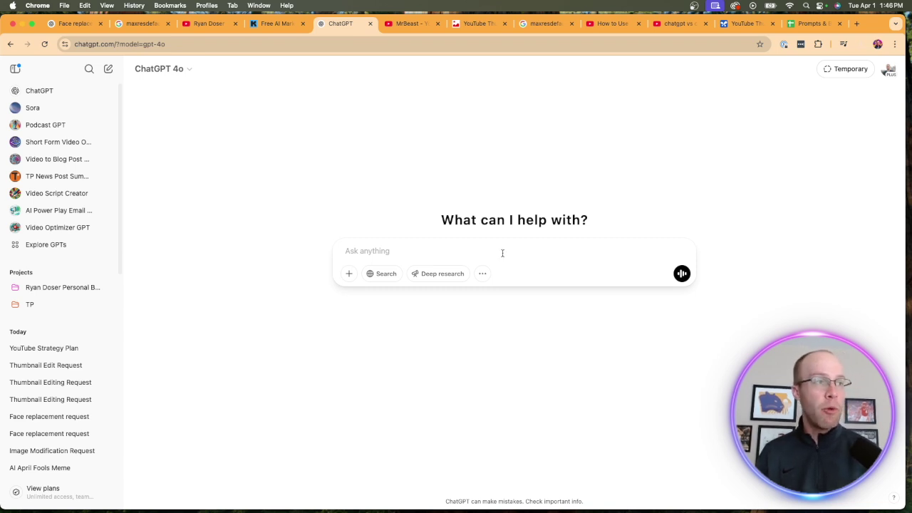
{"action": "left_click", "coordinate": [483, 275]}
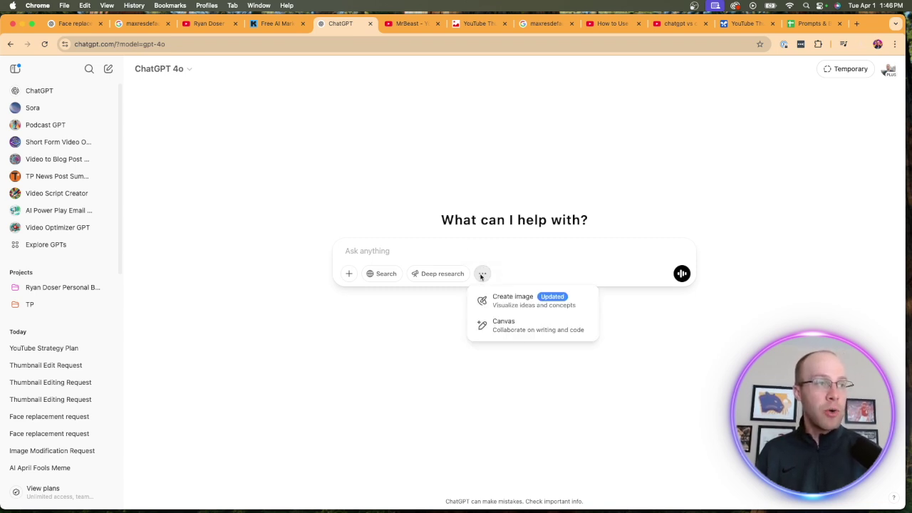
{"action": "left_click", "coordinate": [508, 306]}
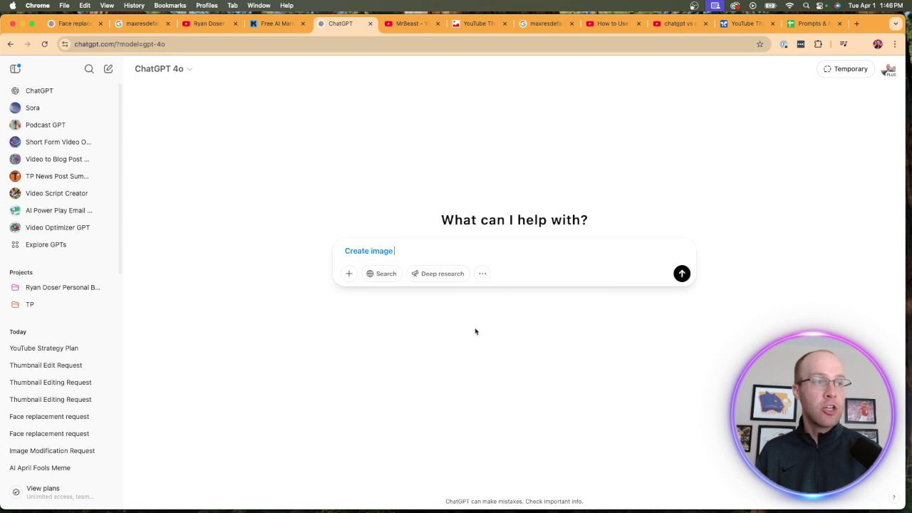
Attach Mr Beast.jpg and the headshot Headshots1.png from the Desktop to the prompt
{"action": "left_click", "coordinate": [350, 275]}
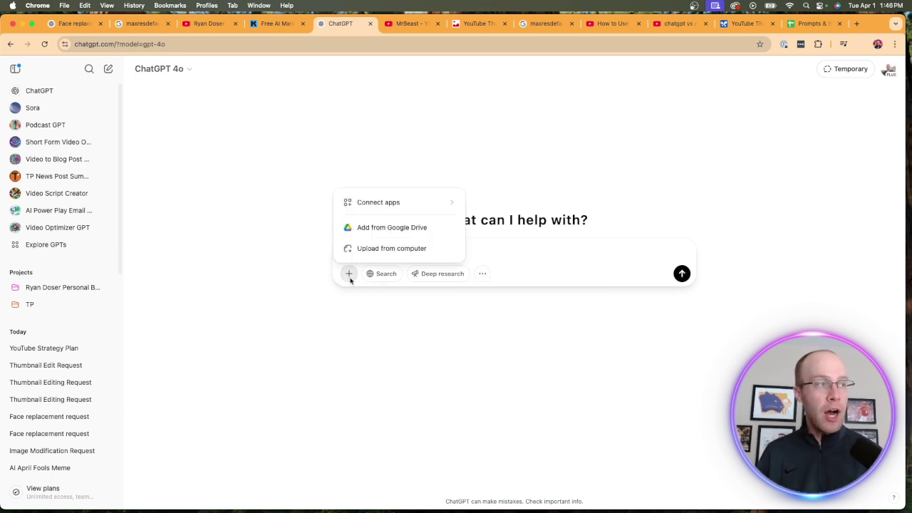
{"action": "left_click", "coordinate": [368, 247]}
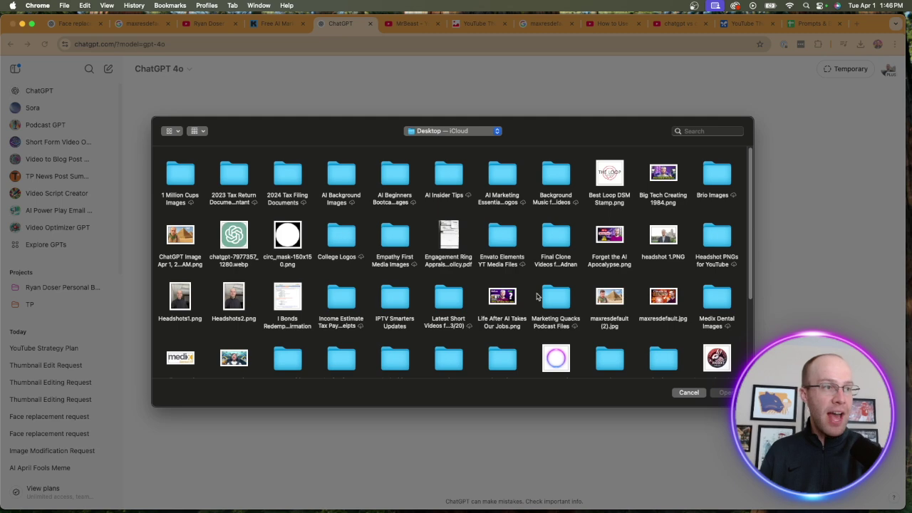
{"action": "scroll", "coordinate": [531, 270], "scroll_direction": "down", "scroll_amount": 3}
{"action": "double_click", "coordinate": [234, 292]}
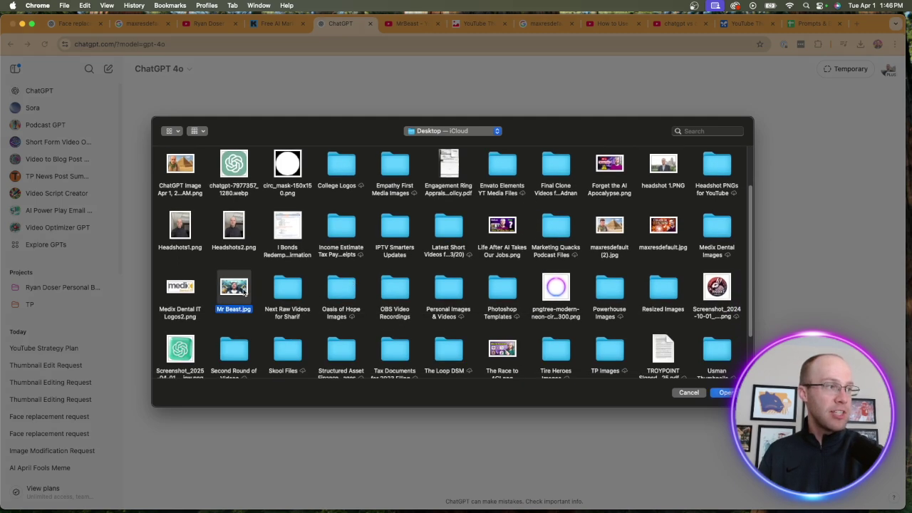
{"action": "left_click", "coordinate": [349, 294]}
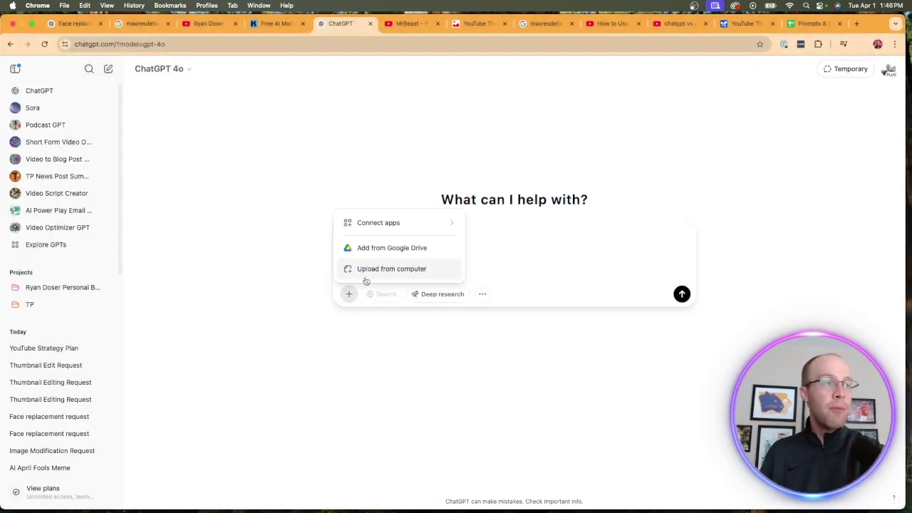
{"action": "left_click", "coordinate": [367, 269]}
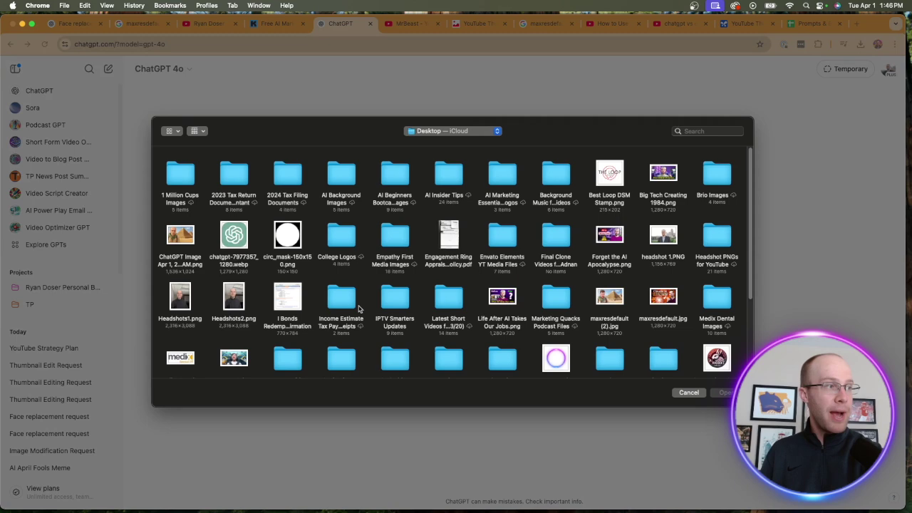
{"action": "double_click", "coordinate": [184, 300]}
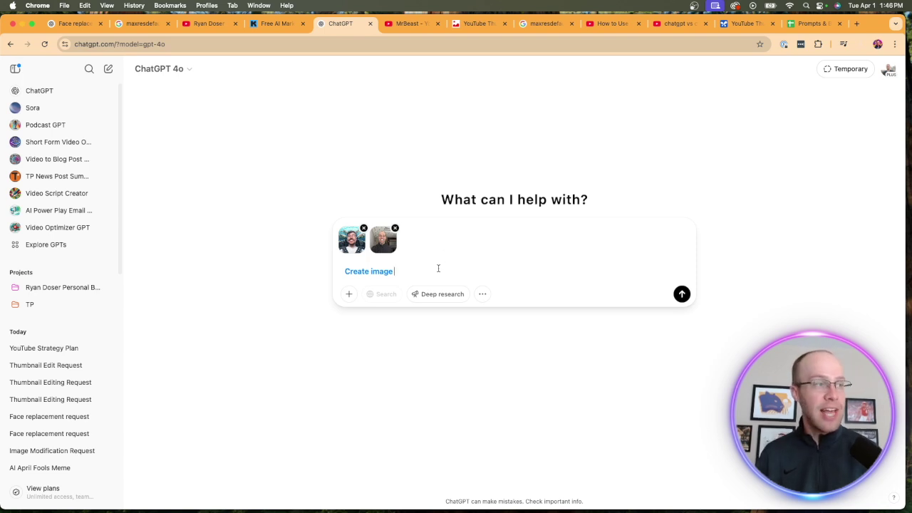
Copy the prompt "Replace the face in the thumbnail with my face as exact as possible" from the Prompts & Benchmarks spreadsheet
{"action": "key", "text": "super+9"}
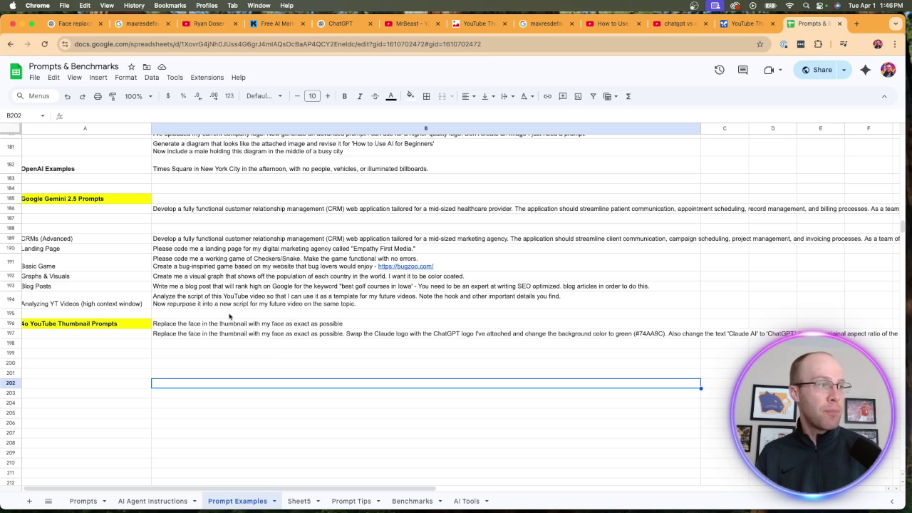
{"action": "left_click", "coordinate": [228, 321]}
{"action": "double_click", "coordinate": [228, 321]}
{"action": "key", "text": "ctrl+a"}
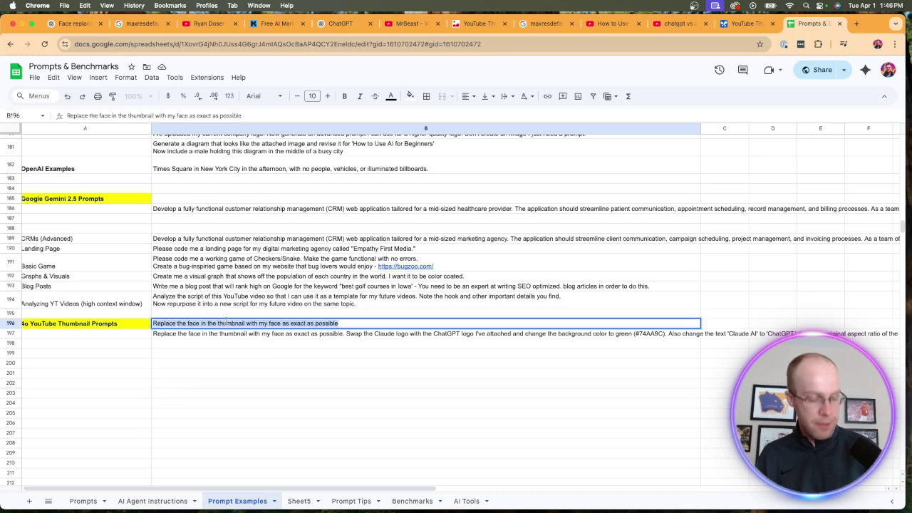
{"action": "key", "text": "super+c"}
Paste the copied face-replacement prompt after Create image in ChatGPT and submit it with both attached images
{"action": "left_click", "coordinate": [339, 23]}
{"action": "key", "text": "super+v"}
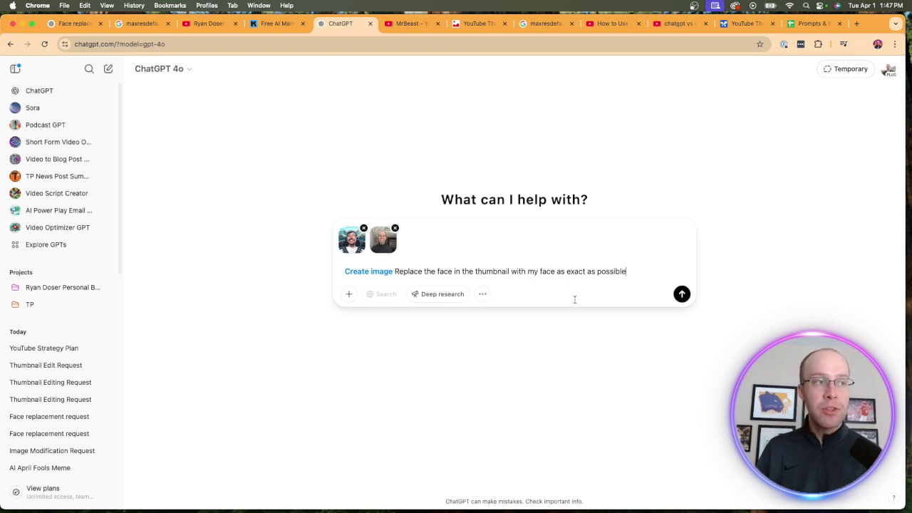
{"action": "key", "text": "Return"}
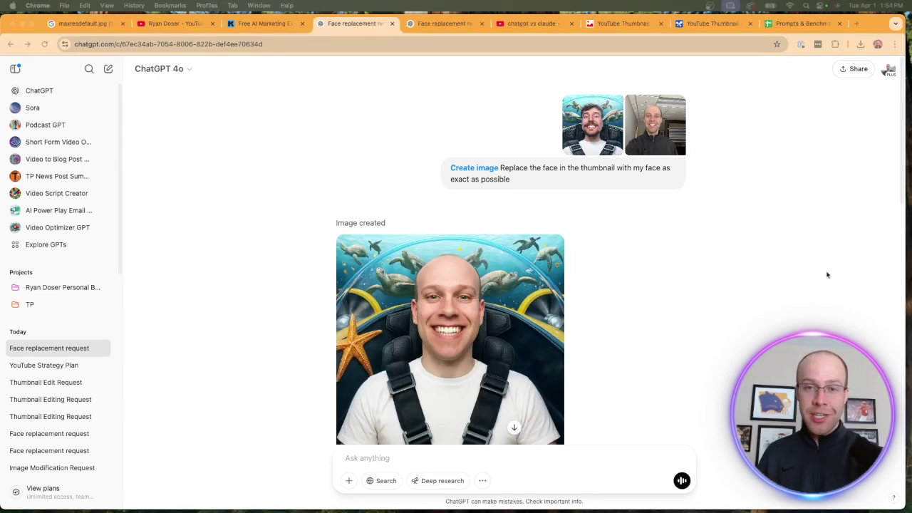
Examine the generated underwater face-replacement image at full size
{"action": "left_click", "coordinate": [459, 256]}
{"action": "scroll", "coordinate": [459, 255], "scroll_direction": "down", "scroll_amount": 2}
{"action": "left_click", "coordinate": [452, 246]}
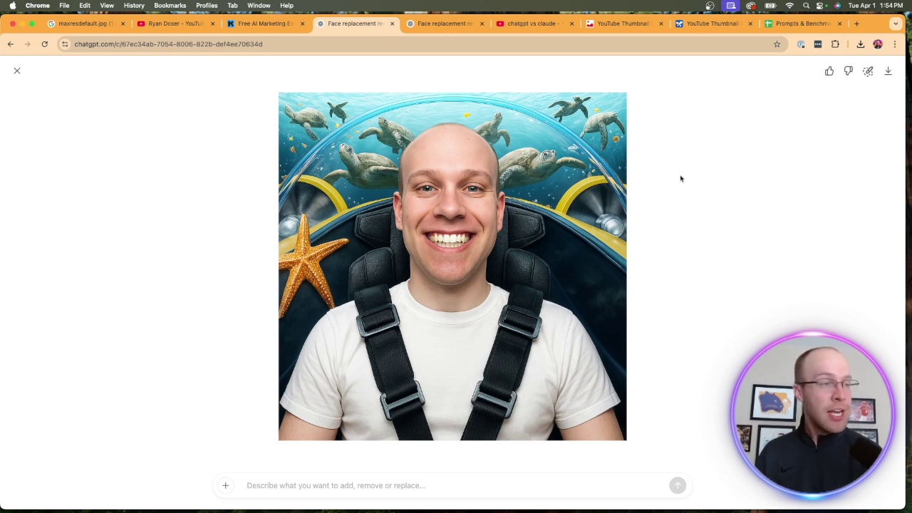
{"action": "left_click", "coordinate": [16, 71]}
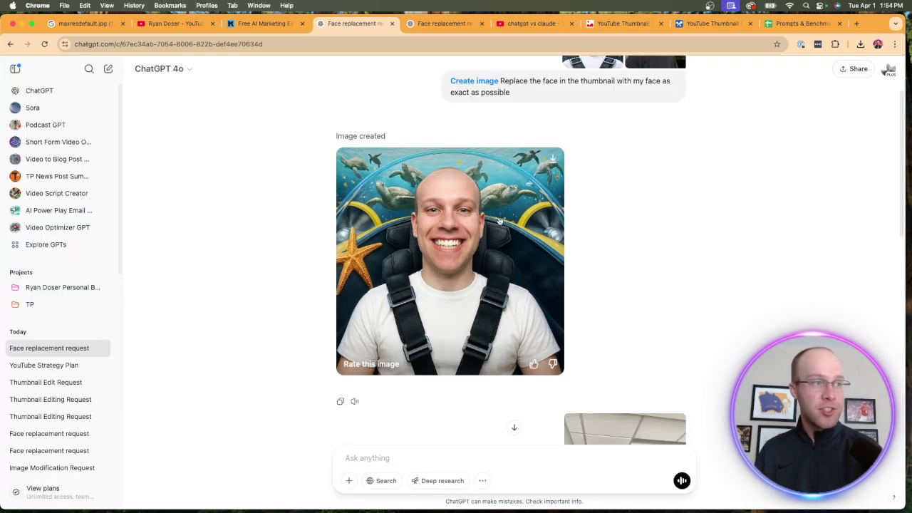
{"action": "left_click", "coordinate": [454, 212]}
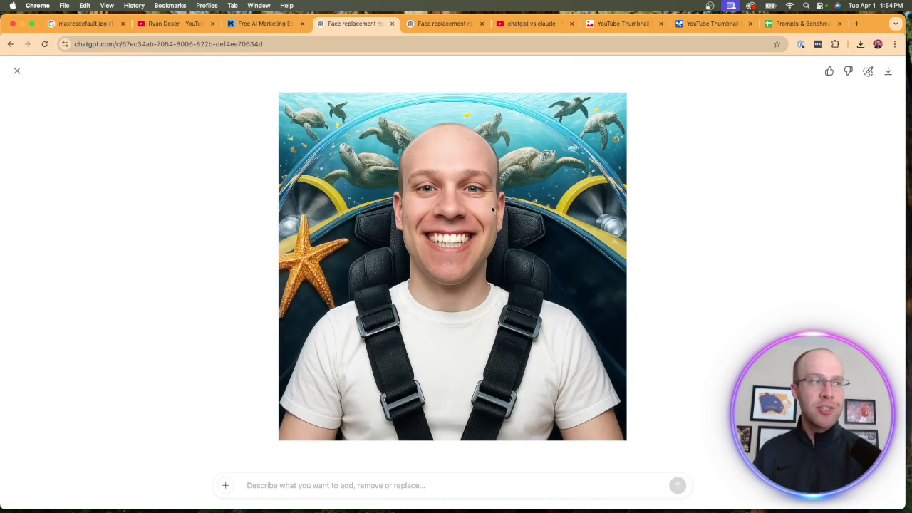
Review the original underwater thumbnail and the headshot attached to the face-replacement prompt at full size
{"action": "left_click", "coordinate": [17, 71]}
{"action": "scroll", "coordinate": [599, 214], "scroll_direction": "up", "scroll_amount": 3}
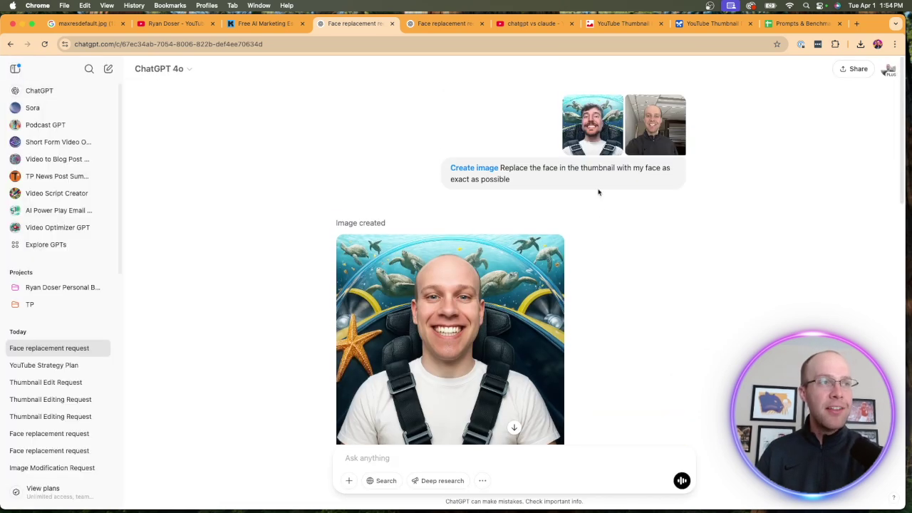
{"action": "left_click", "coordinate": [599, 125]}
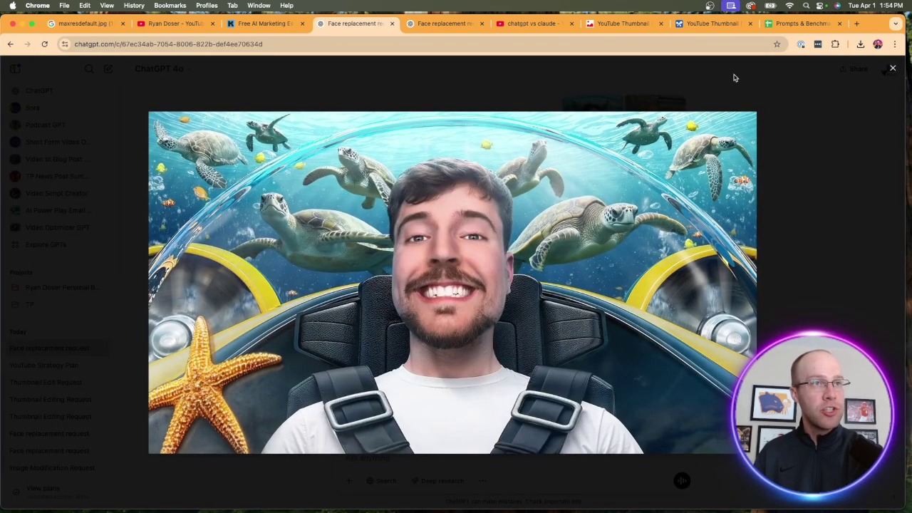
{"action": "left_click", "coordinate": [893, 68]}
{"action": "left_click", "coordinate": [891, 70]}
{"action": "left_click", "coordinate": [891, 70]}
{"action": "left_click", "coordinate": [655, 124]}
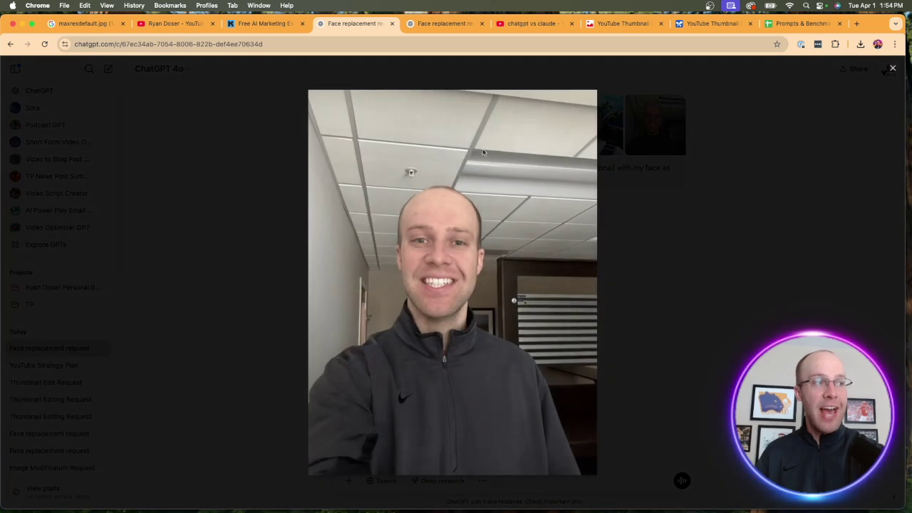
{"action": "left_click", "coordinate": [891, 70]}
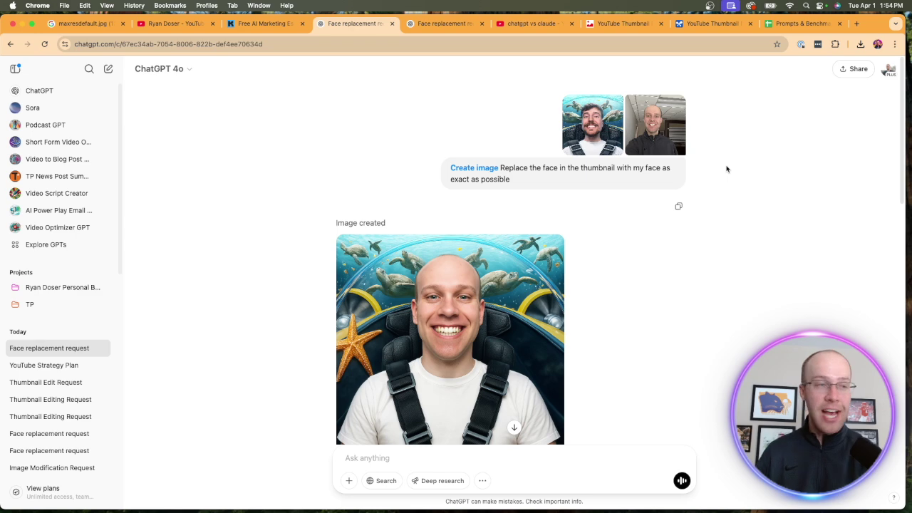
Compare the first generated underwater image with the follow-up request for a closer face match and its revised image
{"action": "scroll", "coordinate": [541, 285], "scroll_direction": "down", "scroll_amount": 7}
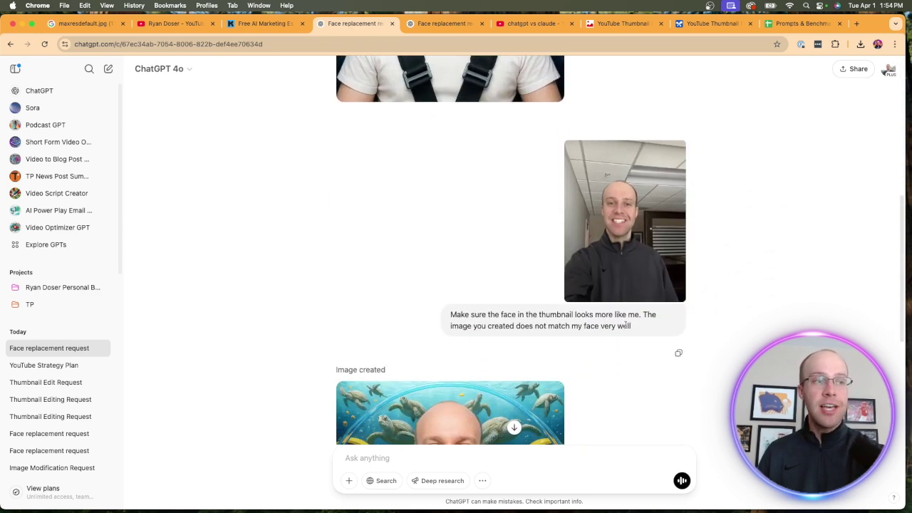
{"action": "scroll", "coordinate": [592, 228], "scroll_direction": "down", "scroll_amount": 4}
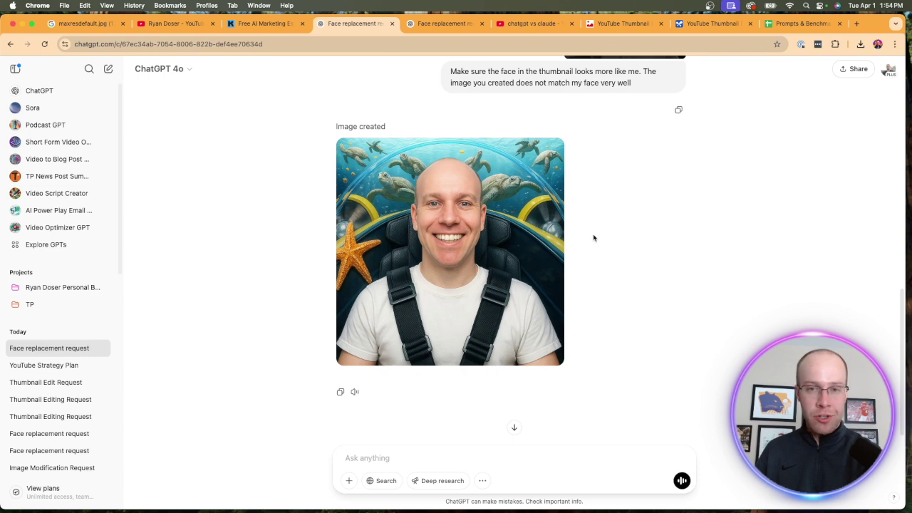
{"action": "scroll", "coordinate": [656, 249], "scroll_direction": "up", "scroll_amount": 7}
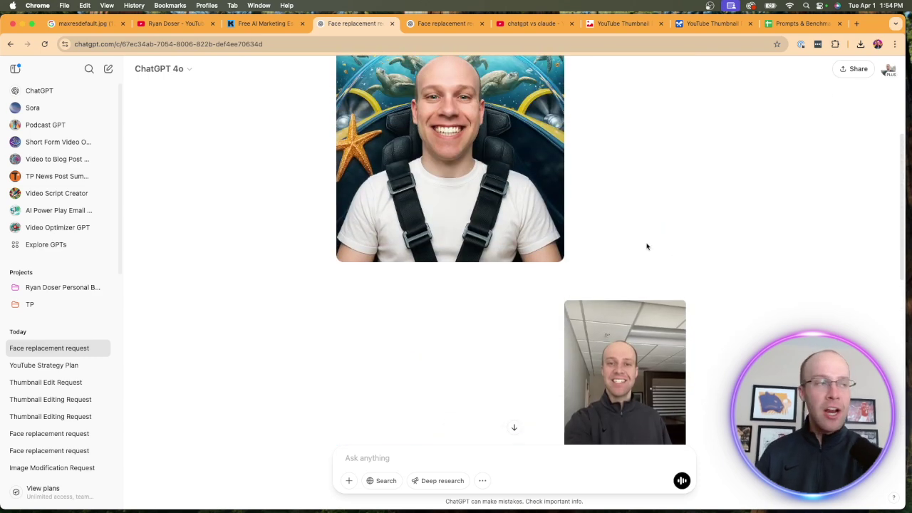
{"action": "scroll", "coordinate": [647, 246], "scroll_direction": "down", "scroll_amount": 7}
Examine the pyramid chat's source thumbnail, headshot, prompt and generated DAY 1 image, and return to the underwater chat for comparison
{"action": "left_click", "coordinate": [442, 24]}
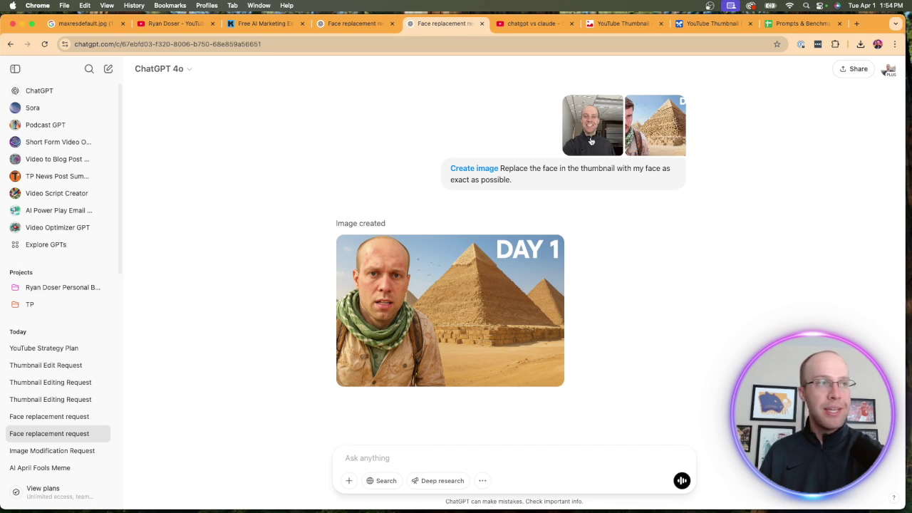
{"action": "left_click", "coordinate": [674, 142]}
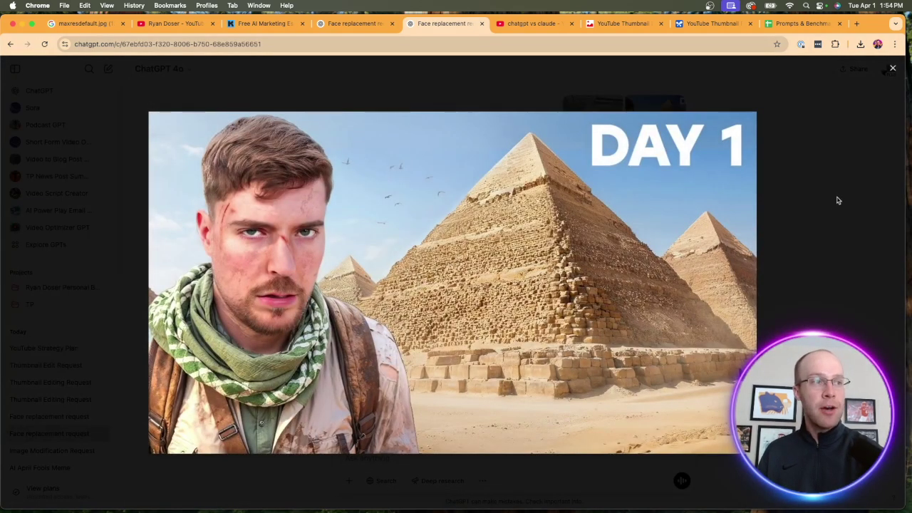
{"action": "left_click", "coordinate": [863, 158]}
{"action": "left_click", "coordinate": [600, 127]}
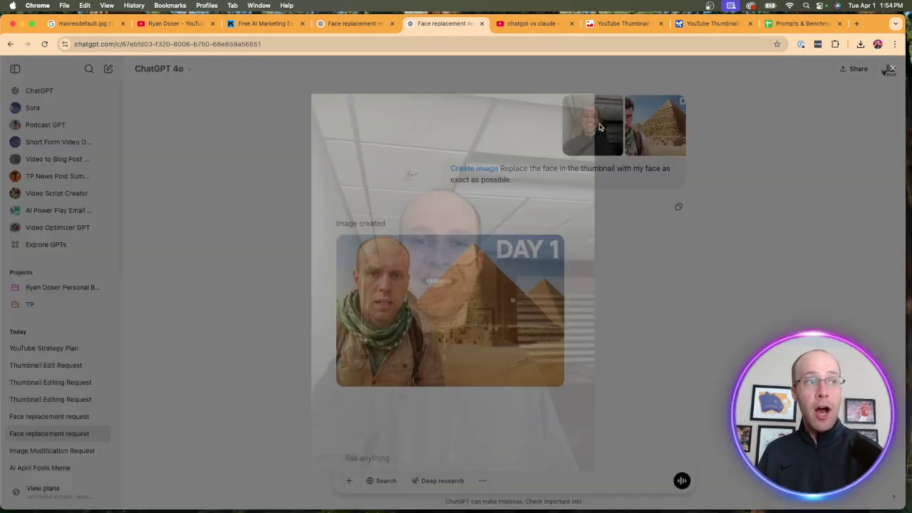
{"action": "left_click", "coordinate": [791, 177]}
{"action": "left_click_drag", "start_coordinate": [570, 169], "coordinate": [520, 181]}
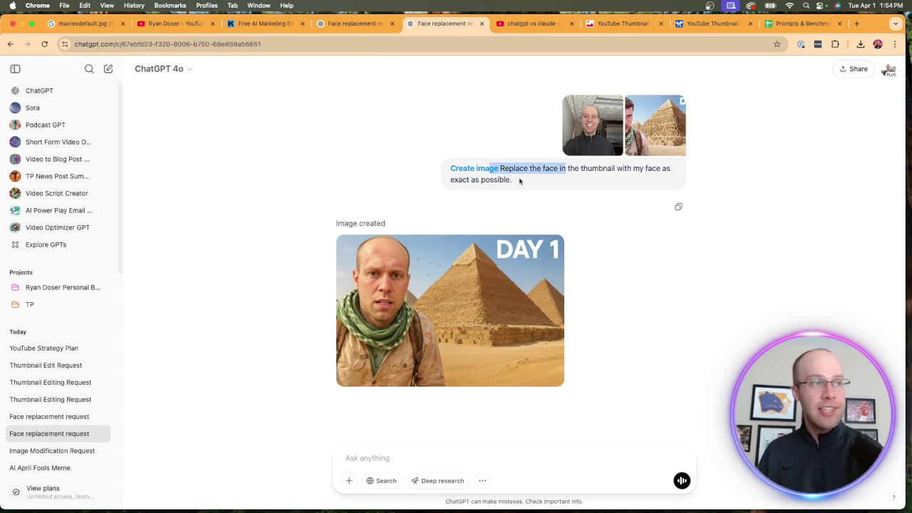
{"action": "left_click", "coordinate": [520, 181]}
{"action": "left_click", "coordinate": [433, 289]}
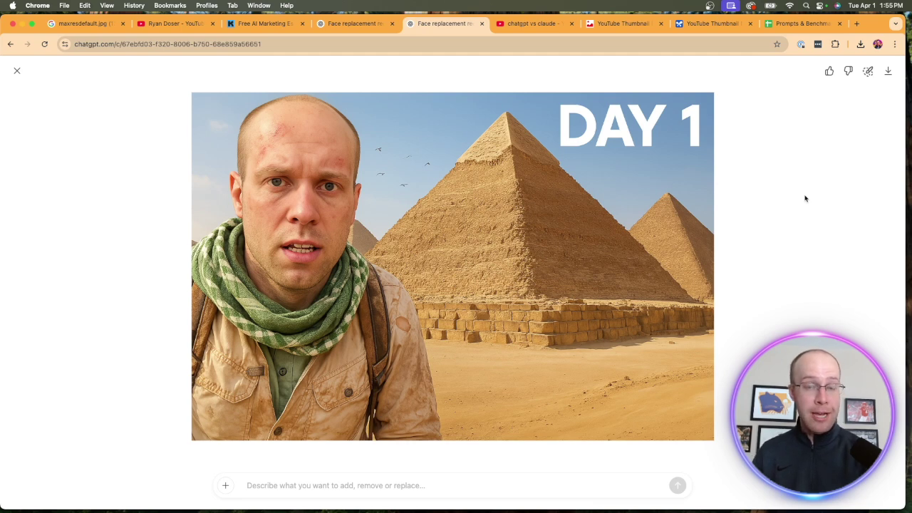
{"action": "left_click", "coordinate": [368, 23]}
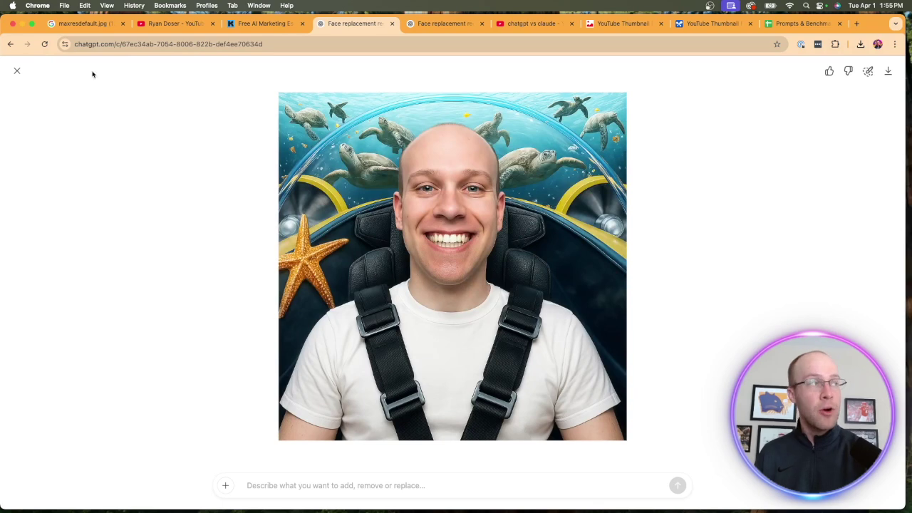
{"action": "left_click", "coordinate": [17, 71]}
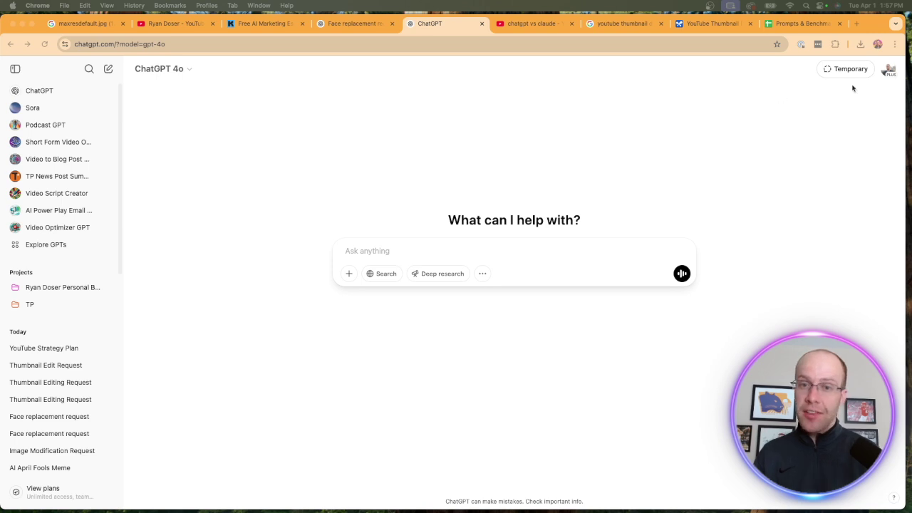
Copy the share link of the YouTube video "Claude AI vs ChatGPT? Your Choice Could Change Everything"
{"action": "key", "text": "ctrl+Tab"}
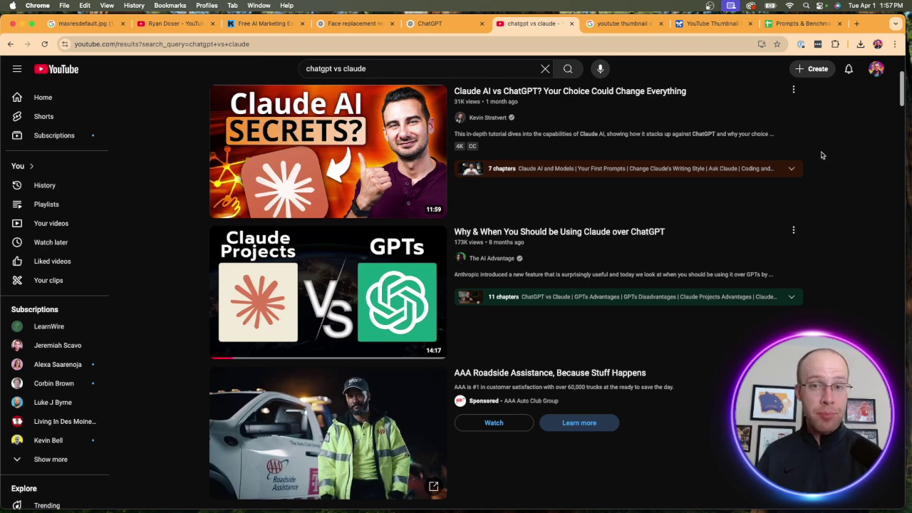
{"action": "left_click", "coordinate": [795, 90]}
{"action": "left_click", "coordinate": [840, 183]}
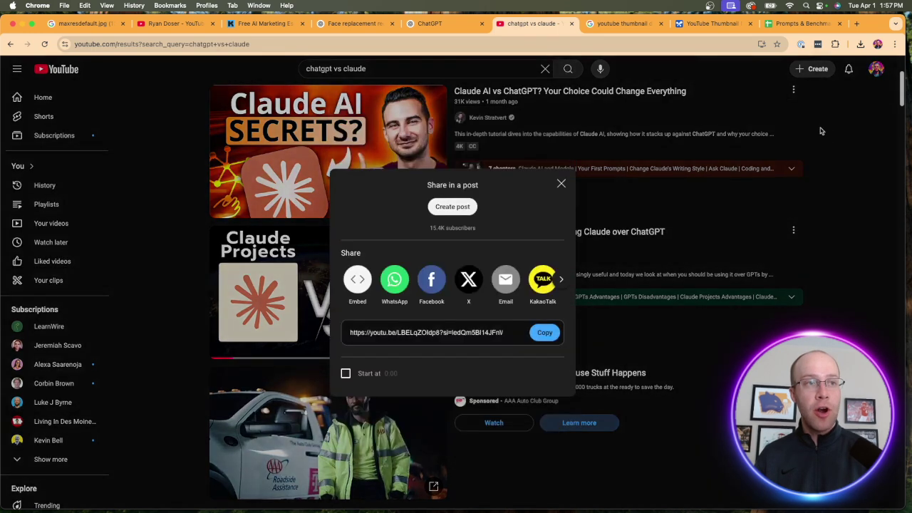
{"action": "left_click", "coordinate": [544, 332]}
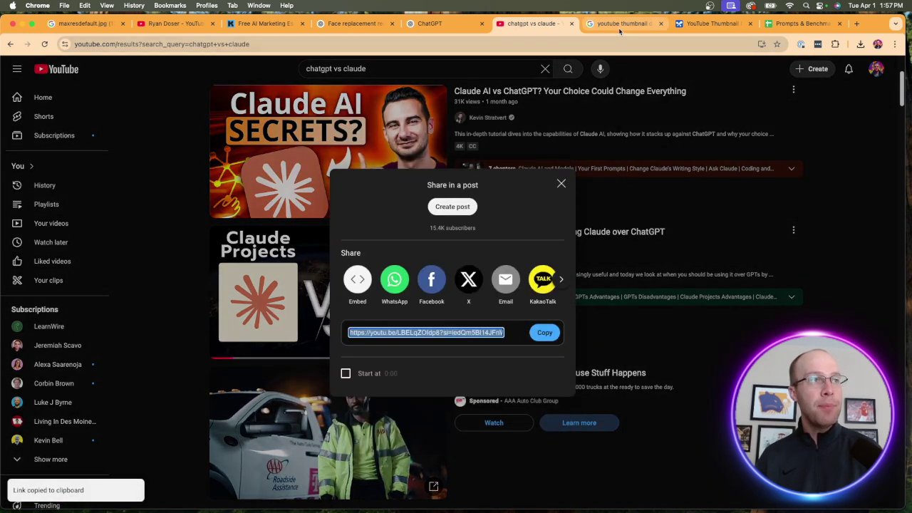
Load the copied video link in the YouTube thumbnail downloader and open its Full HD thumbnail image
{"action": "left_click", "coordinate": [622, 26]}
{"action": "left_click", "coordinate": [282, 151]}
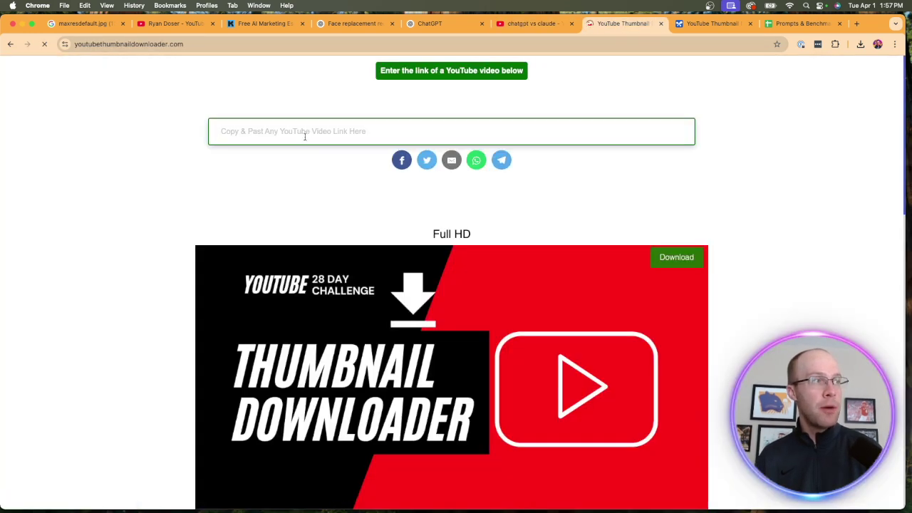
{"action": "key", "text": "super+v"}
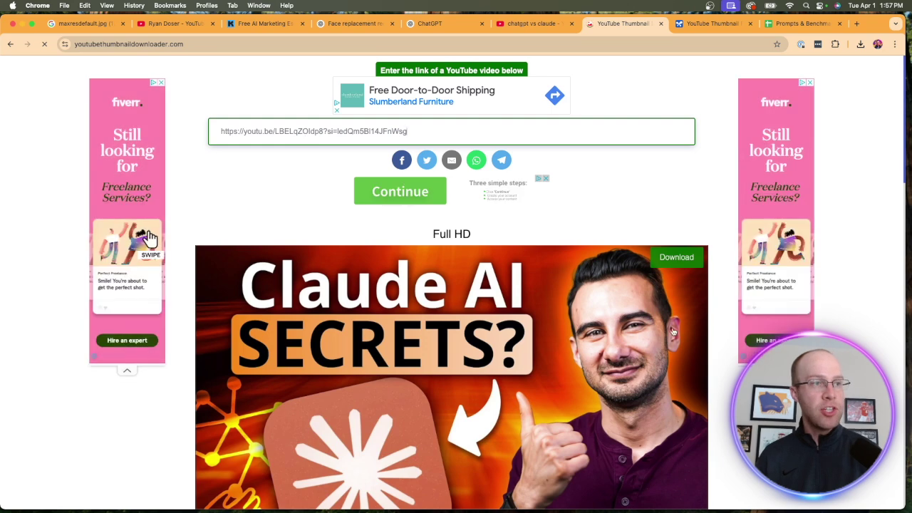
{"action": "left_click", "coordinate": [674, 267]}
Save the Claude AI SECRETS? thumbnail to the Desktop under the name Claude
{"action": "right_click", "coordinate": [471, 232]}
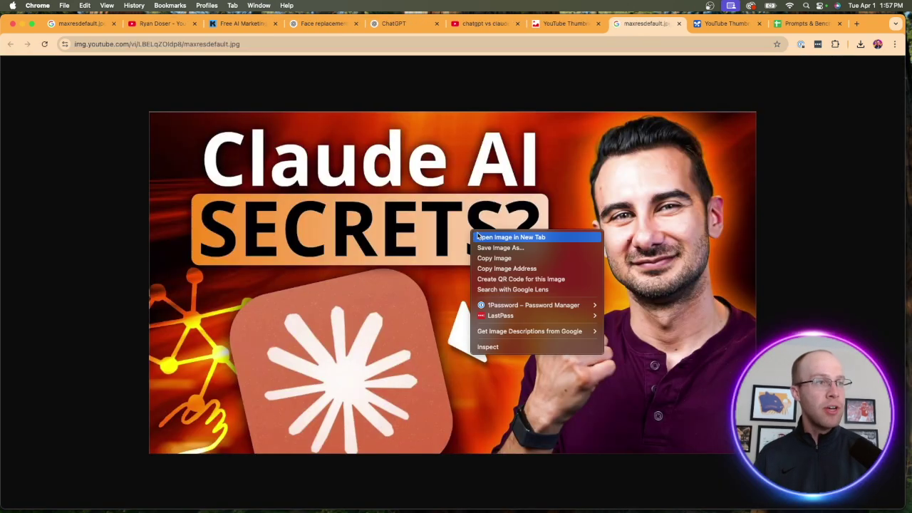
{"action": "left_click", "coordinate": [490, 248]}
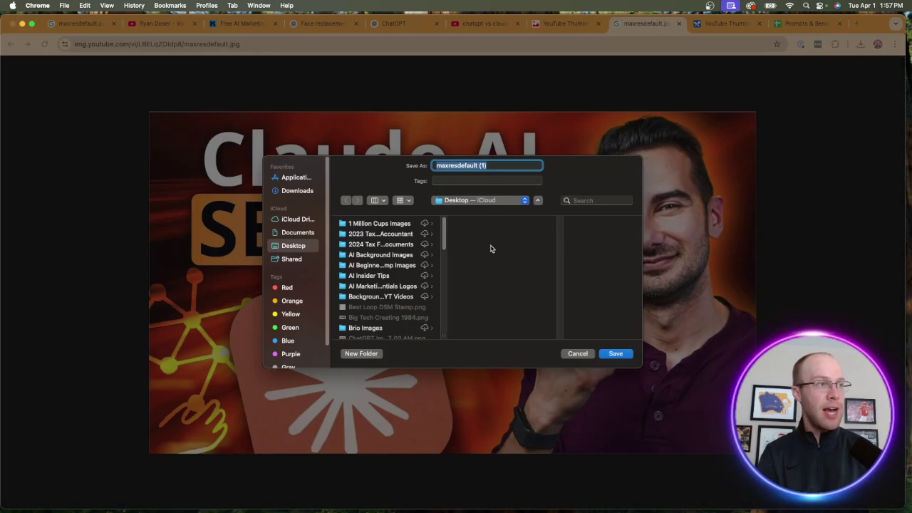
{"action": "type", "text": "Claude"}
{"action": "left_click", "coordinate": [624, 354]}
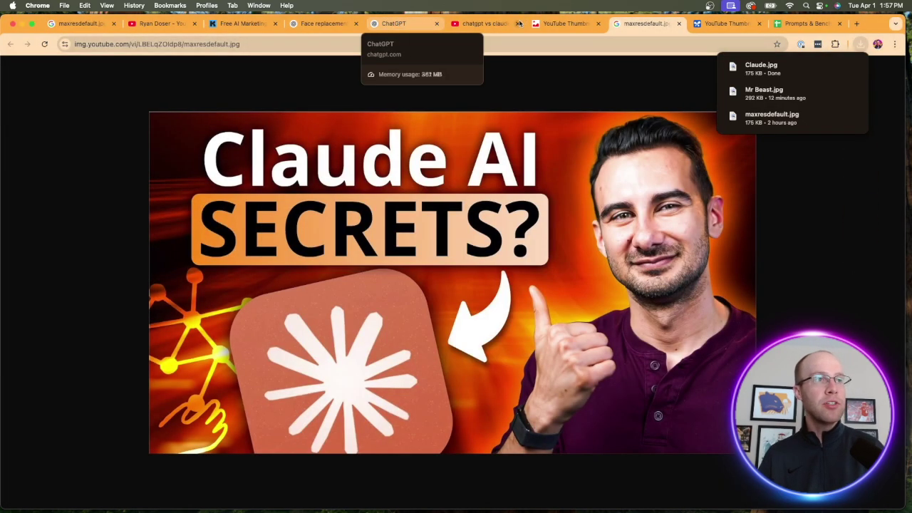
Copy the prompt in cell B197 of the Prompts & Benchmarks spreadsheet, covering the face, logo, background color and text changes
{"action": "left_click", "coordinate": [805, 24]}
{"action": "left_click", "coordinate": [317, 333]}
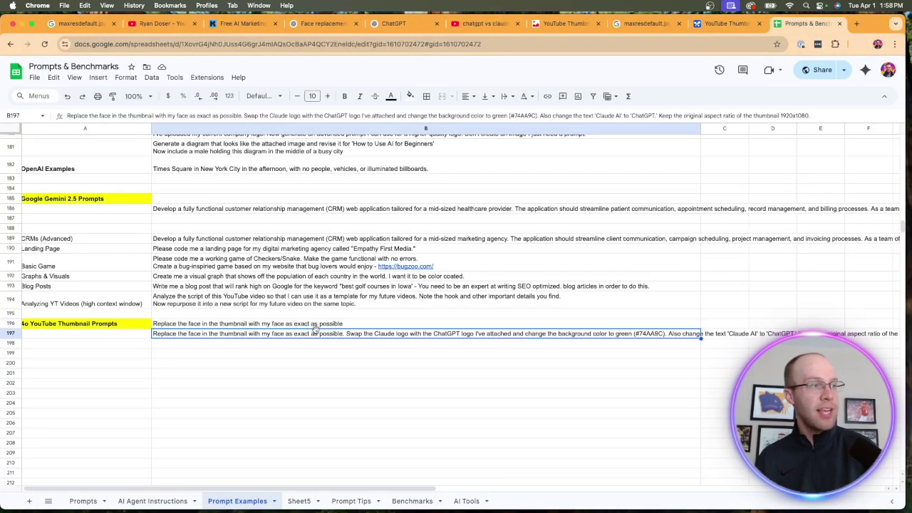
{"action": "triple_click", "coordinate": [317, 333]}
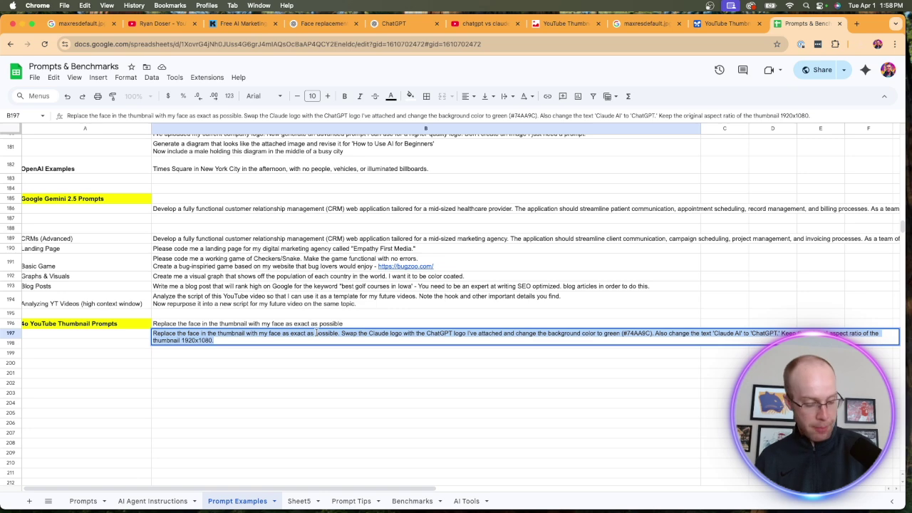
Start a Create image prompt in the empty ChatGPT 4o chat and paste the copied thumbnail-editing instructions into it
{"action": "left_click", "coordinate": [382, 24]}
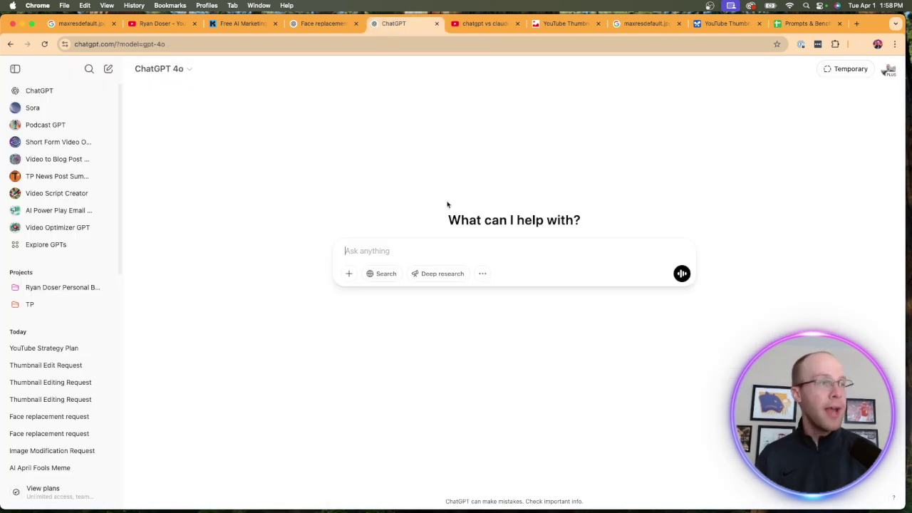
{"action": "left_click", "coordinate": [189, 70]}
{"action": "left_click", "coordinate": [190, 110]}
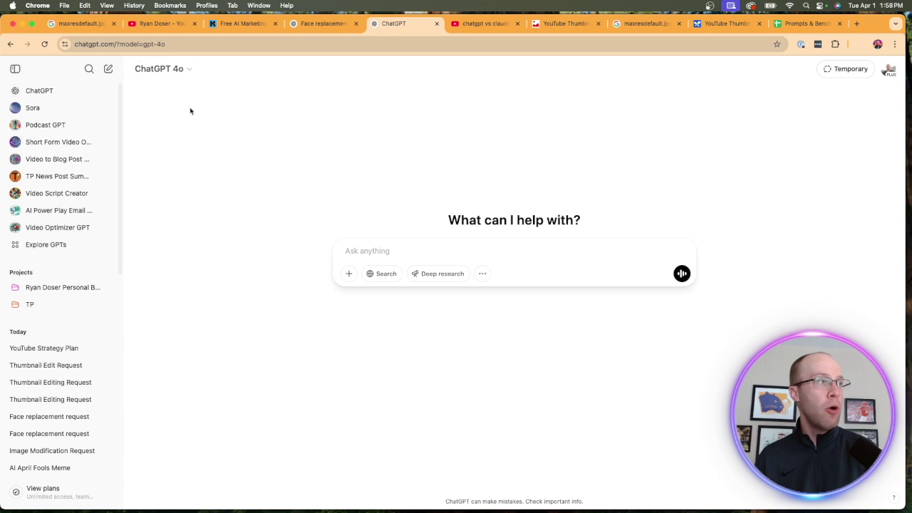
{"action": "left_click", "coordinate": [482, 274]}
{"action": "left_click", "coordinate": [515, 304]}
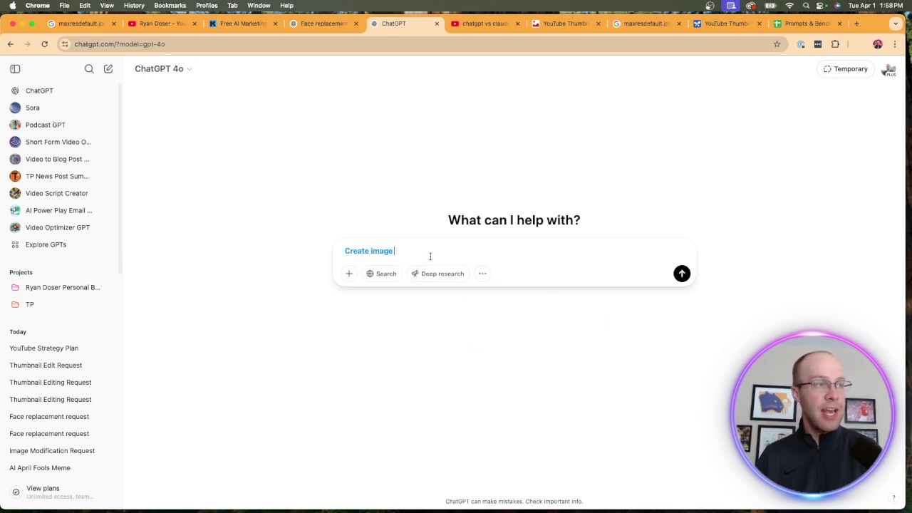
{"action": "key", "text": "super+v"}
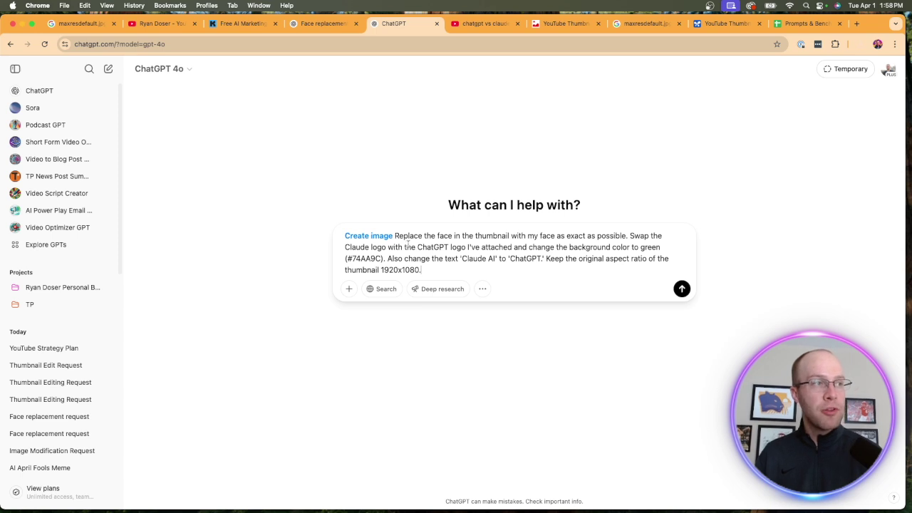
Review the prompt's instructions on face replacement, logo swap, green background #74AA9C, text change and 1920x1080 aspect ratio
{"action": "left_click_drag", "start_coordinate": [397, 236], "coordinate": [625, 235]}
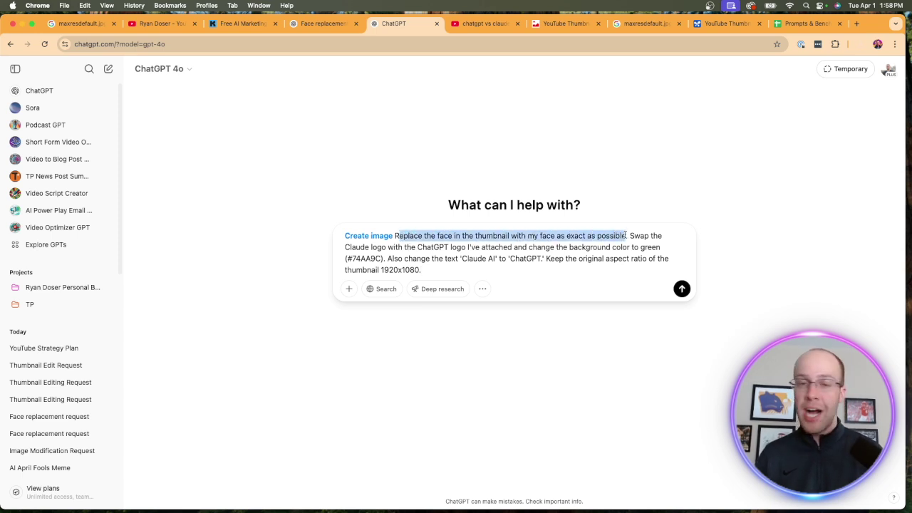
{"action": "left_click", "coordinate": [654, 235]}
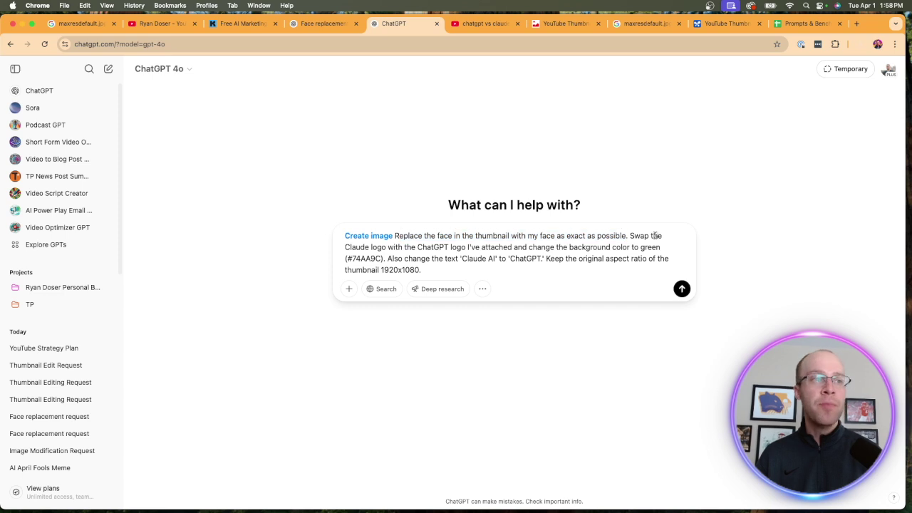
{"action": "left_click_drag", "start_coordinate": [630, 236], "coordinate": [651, 249]}
{"action": "left_click", "coordinate": [651, 250]}
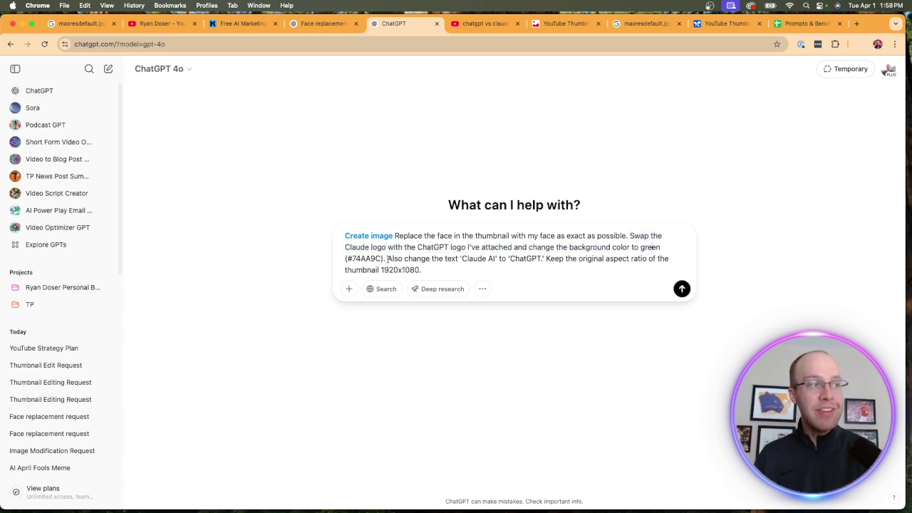
{"action": "left_click_drag", "start_coordinate": [387, 259], "coordinate": [345, 259]}
{"action": "left_click", "coordinate": [437, 258]}
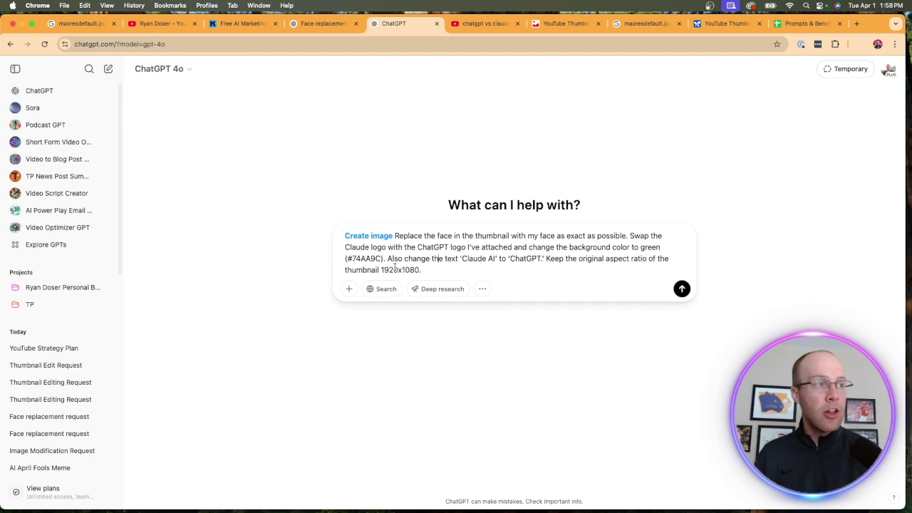
{"action": "left_click_drag", "start_coordinate": [394, 259], "coordinate": [645, 258]}
{"action": "left_click", "coordinate": [567, 259]}
{"action": "left_click", "coordinate": [642, 246]}
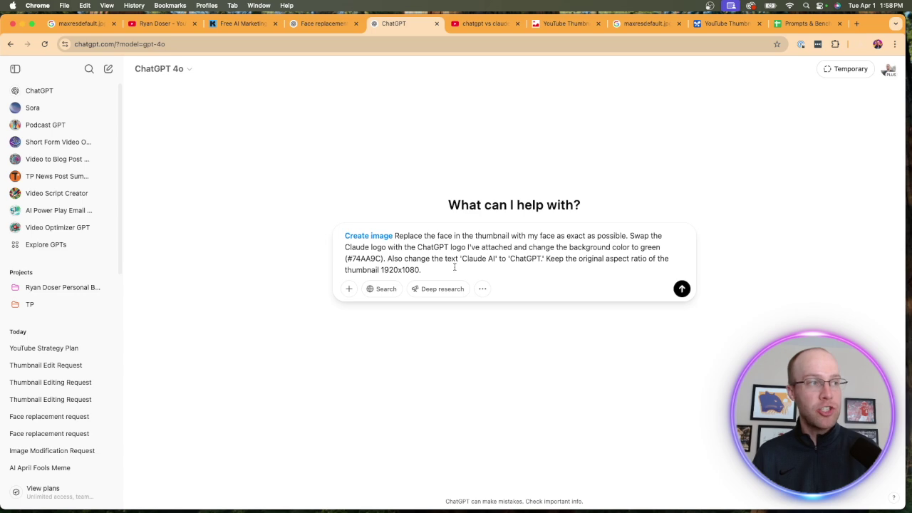
Attach Claude.jpg from the Desktop to the image prompt
{"action": "left_click", "coordinate": [348, 289]}
{"action": "left_click", "coordinate": [391, 268]}
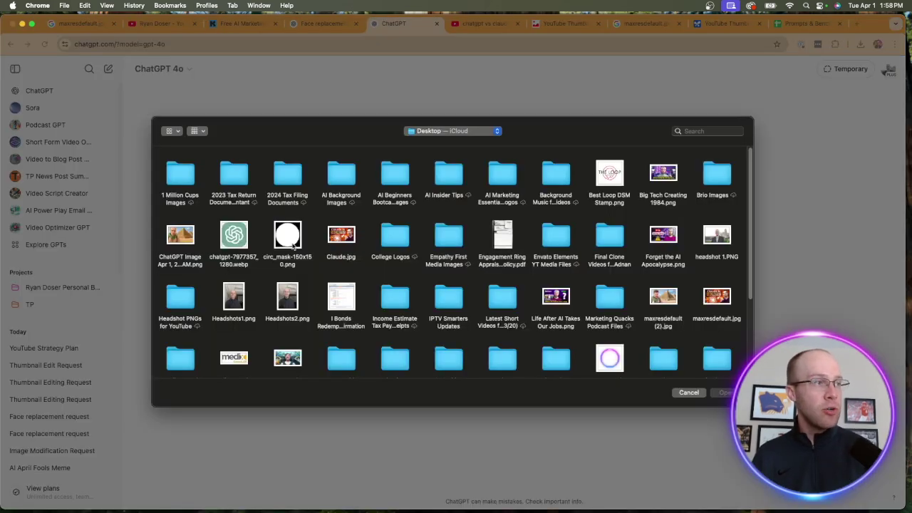
{"action": "double_click", "coordinate": [336, 239]}
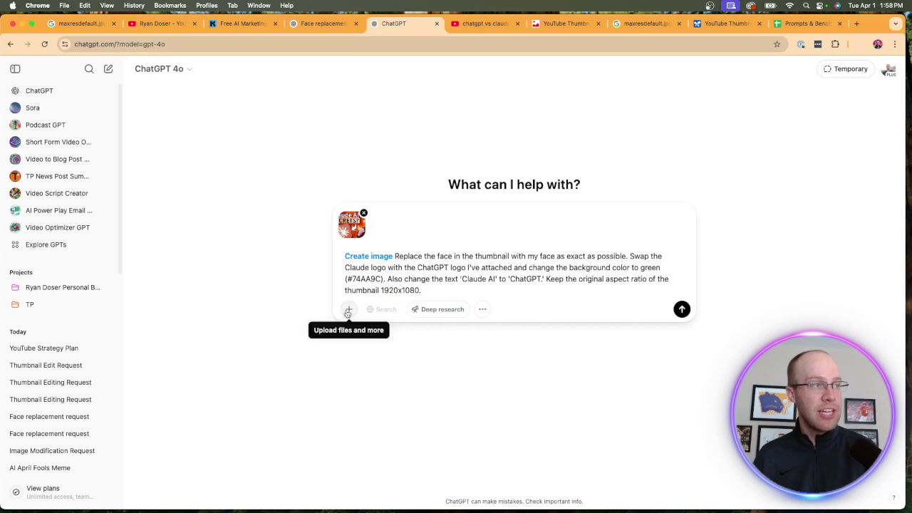
Attach the headshot photo Headshots1.png from the Desktop to the image prompt
{"action": "left_click", "coordinate": [349, 310]}
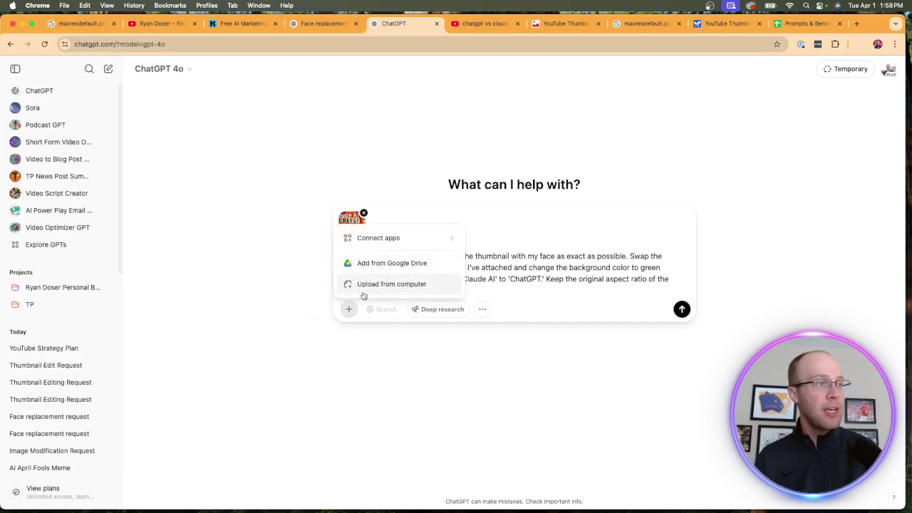
{"action": "left_click", "coordinate": [363, 287]}
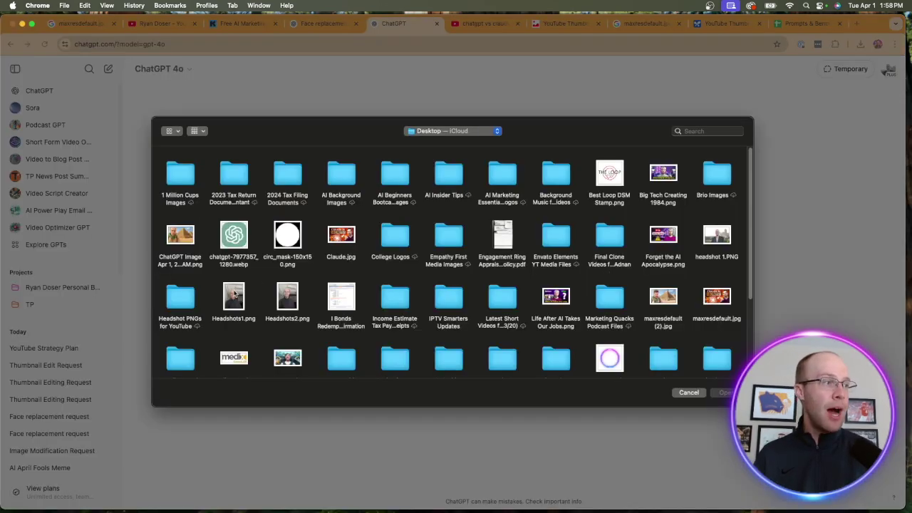
{"action": "double_click", "coordinate": [234, 294]}
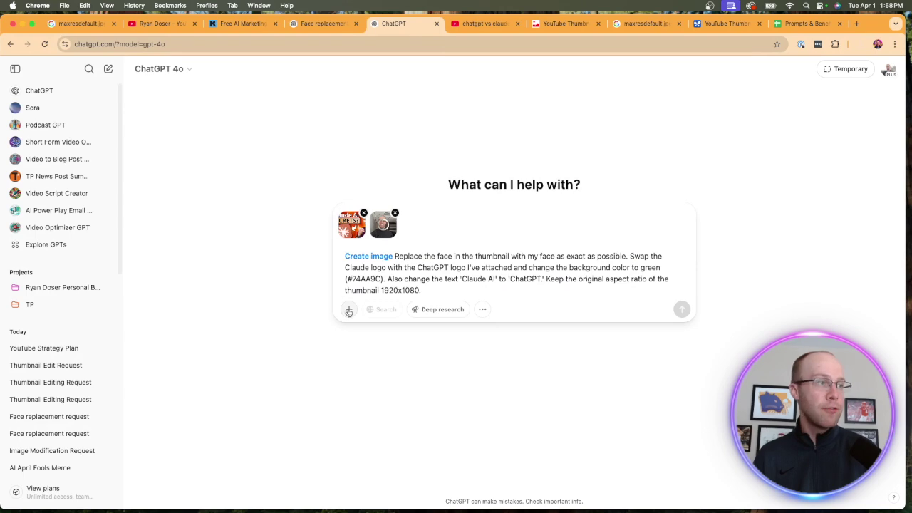
Attach the 2025 screenshot of the green ChatGPT logo from the Desktop to the image prompt
{"action": "left_click", "coordinate": [349, 311]}
{"action": "left_click", "coordinate": [363, 285]}
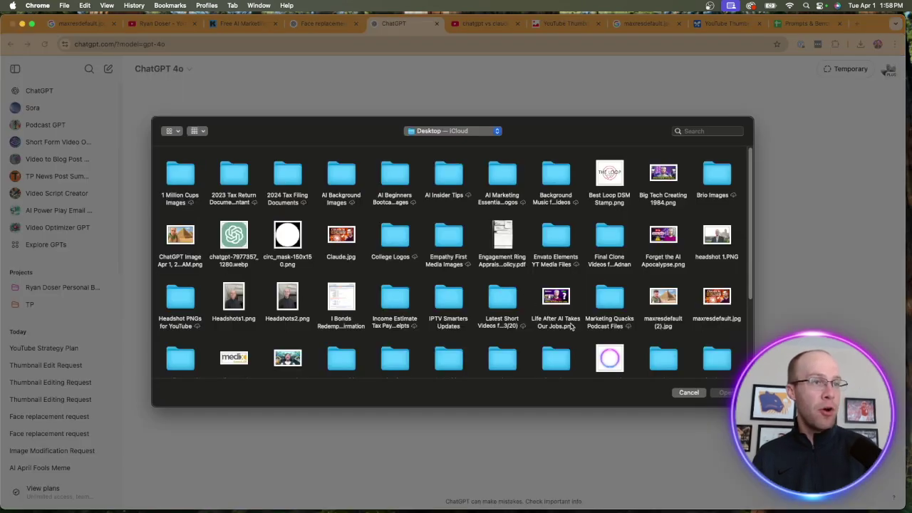
{"action": "scroll", "coordinate": [456, 285], "scroll_direction": "down", "scroll_amount": 5}
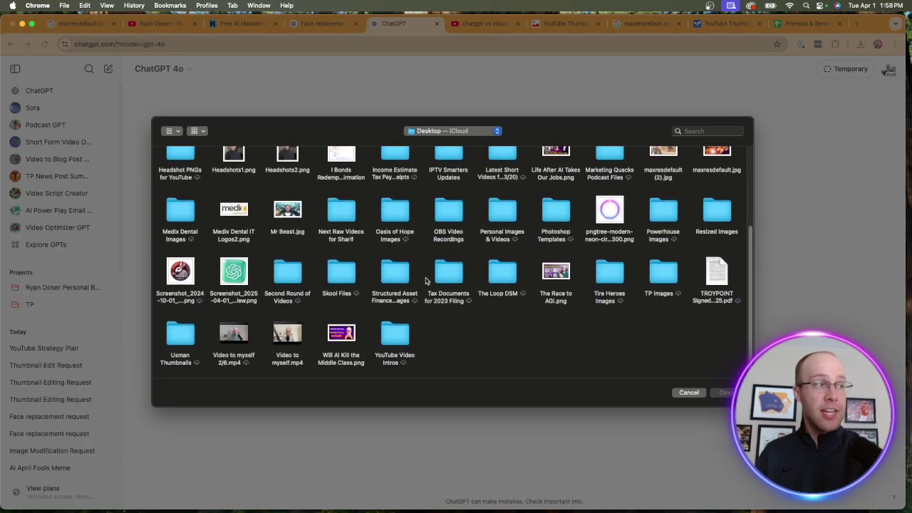
{"action": "double_click", "coordinate": [244, 279]}
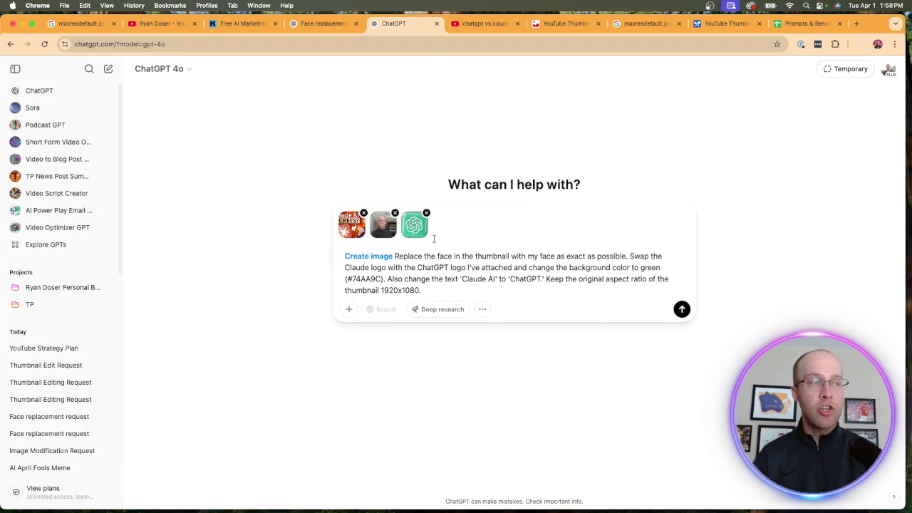
Check the original Claude AI thumbnail on the YouTube thumbnail downloader page, and submit the image prompt with its attachments in ChatGPT
{"action": "left_click", "coordinate": [565, 23]}
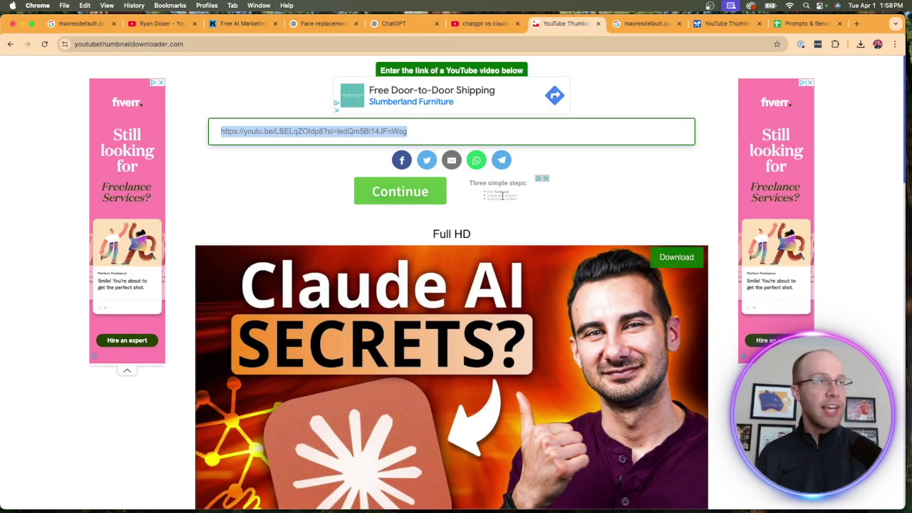
{"action": "left_click", "coordinate": [374, 25]}
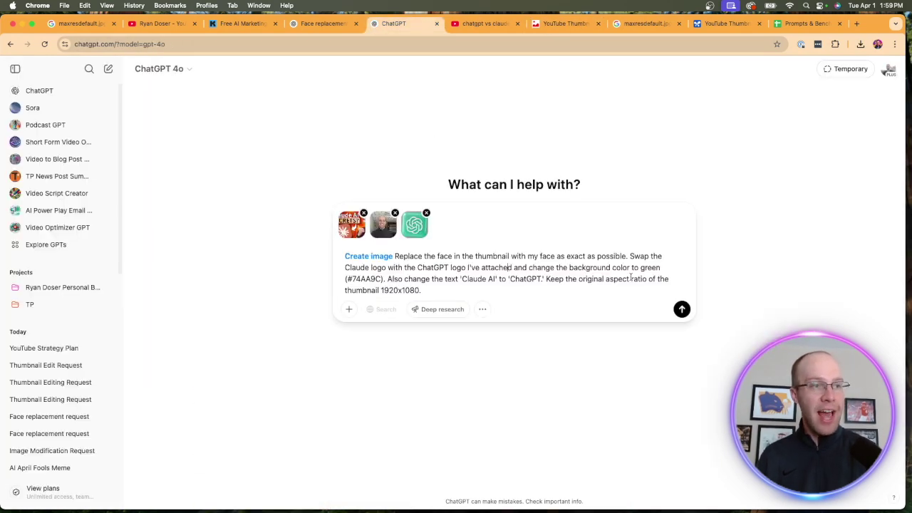
{"action": "key", "text": "Return"}
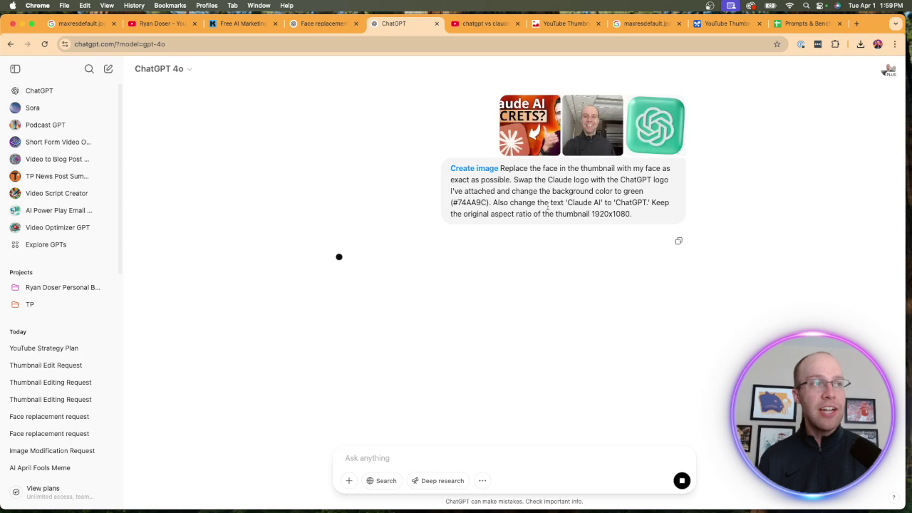
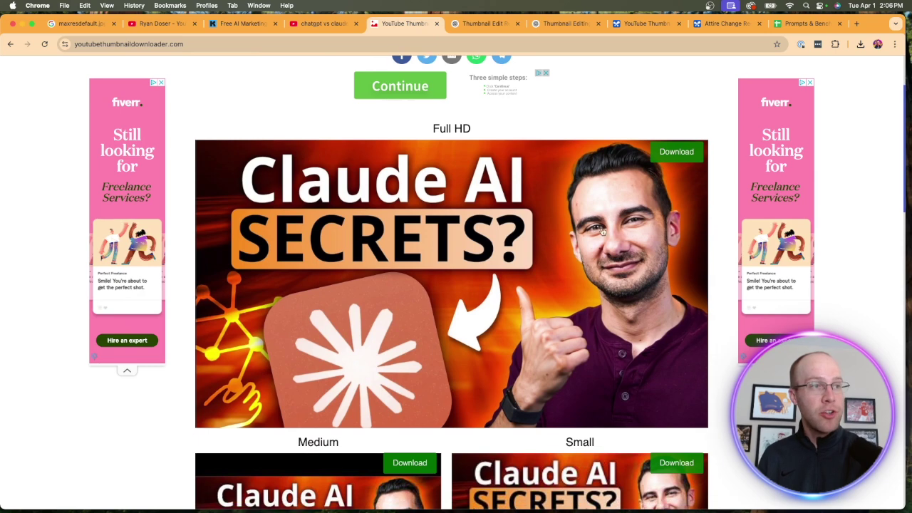
Examine the generated ChatGPT Secrets thumbnail in the Thumbnail Edit Request chat and the revised version made with the face-correction follow-up
{"action": "left_click", "coordinate": [484, 24]}
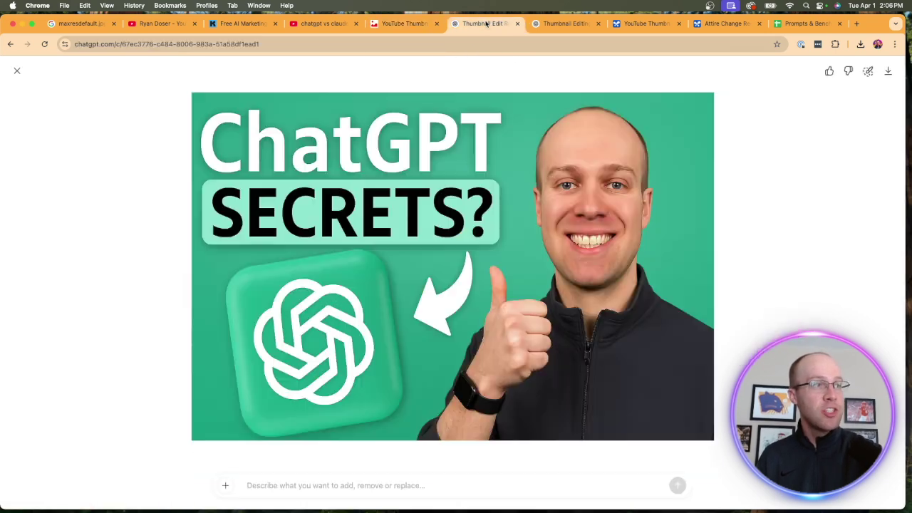
{"action": "left_click", "coordinate": [17, 71]}
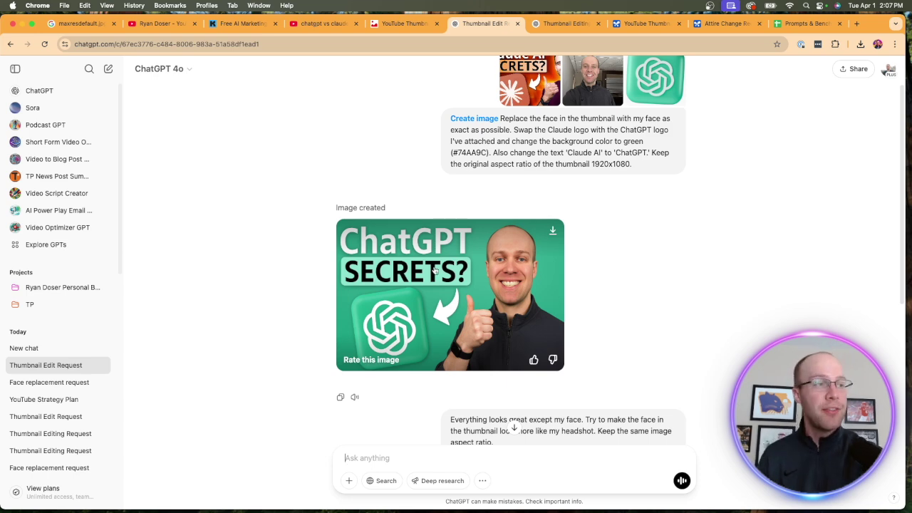
{"action": "scroll", "coordinate": [435, 270], "scroll_direction": "down", "scroll_amount": 5}
{"action": "left_click", "coordinate": [484, 296]}
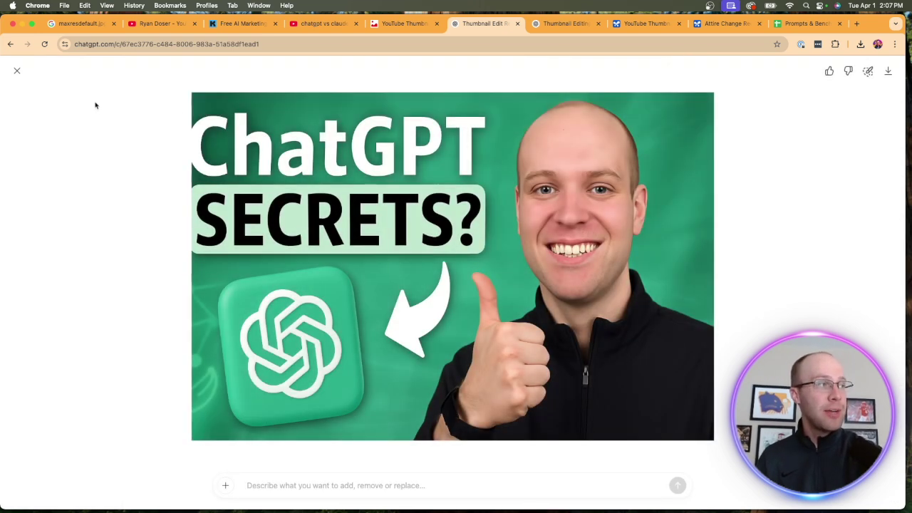
{"action": "left_click", "coordinate": [17, 70]}
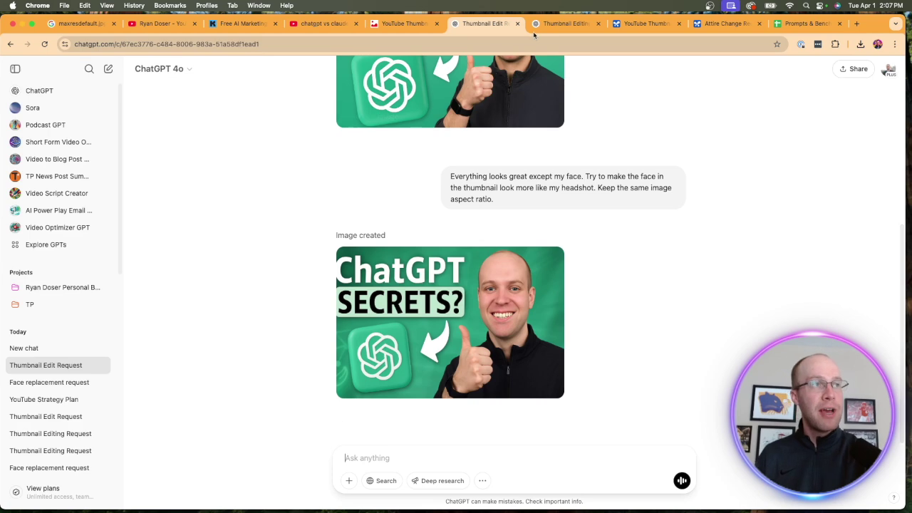
View the suit headshot used in the Thumbnail Editing chat and inspect the thumbnail generated from it at full size
{"action": "left_click", "coordinate": [567, 24]}
{"action": "left_click", "coordinate": [660, 143]}
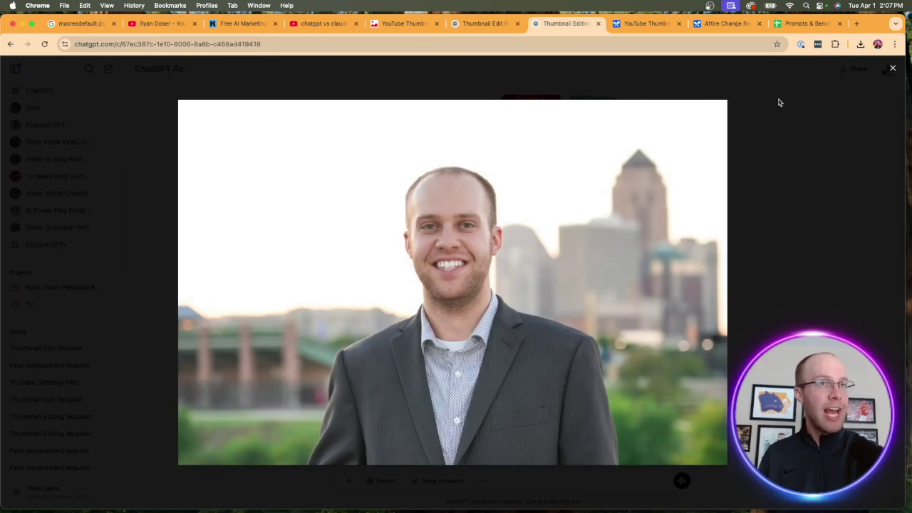
{"action": "left_click", "coordinate": [893, 68]}
{"action": "left_click", "coordinate": [537, 292]}
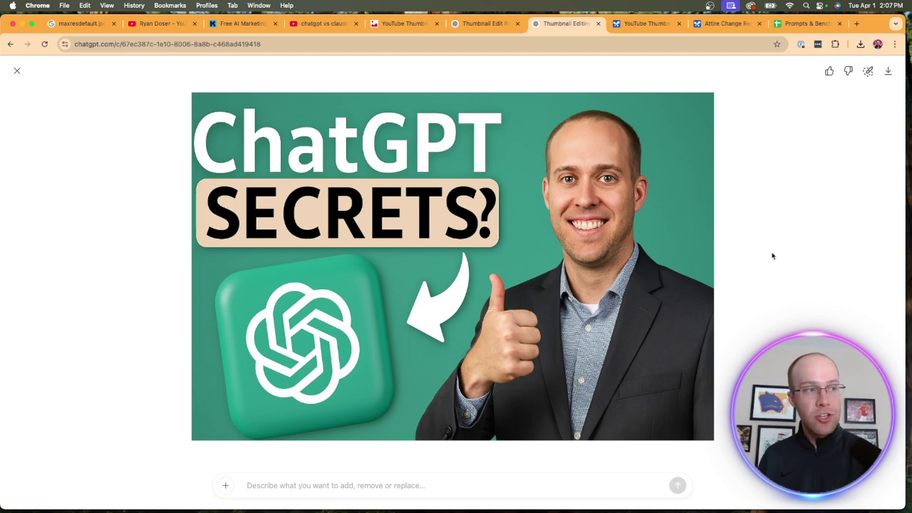
{"action": "left_click", "coordinate": [17, 71]}
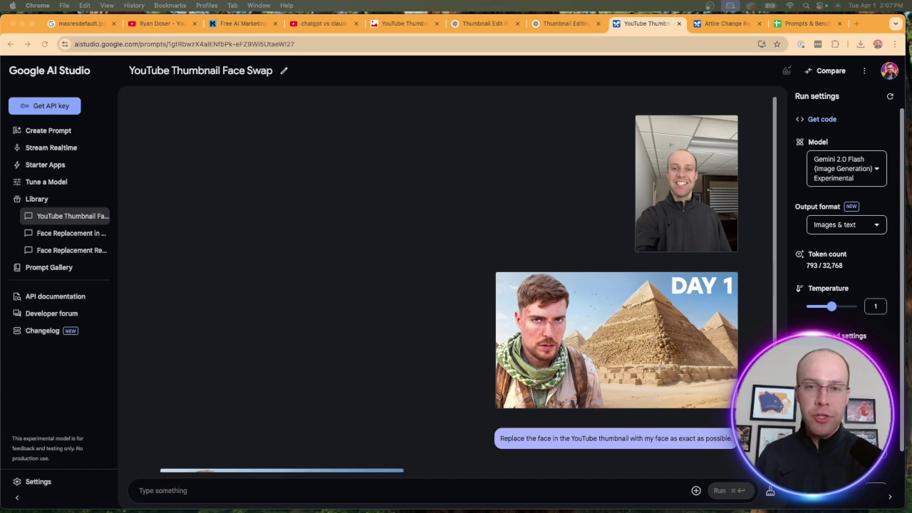
Review the YouTube Thumbnail Face Swap prompt in Google AI Studio, comparing the headshot and pyramid thumbnail with the enlarged generated image
{"action": "scroll", "coordinate": [658, 269], "scroll_direction": "down", "scroll_amount": 2}
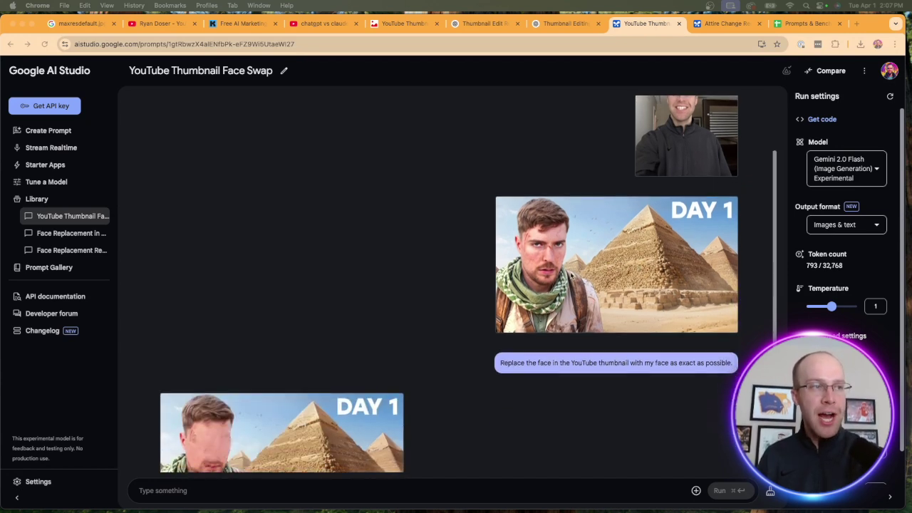
{"action": "scroll", "coordinate": [570, 274], "scroll_direction": "down", "scroll_amount": 4}
{"action": "left_click", "coordinate": [269, 365]}
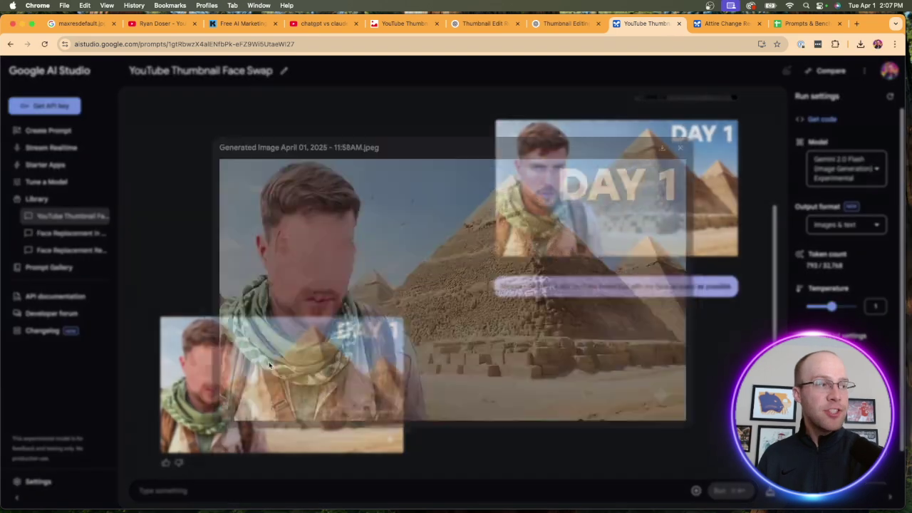
{"action": "left_click", "coordinate": [699, 146]}
{"action": "scroll", "coordinate": [732, 188], "scroll_direction": "up", "scroll_amount": 4}
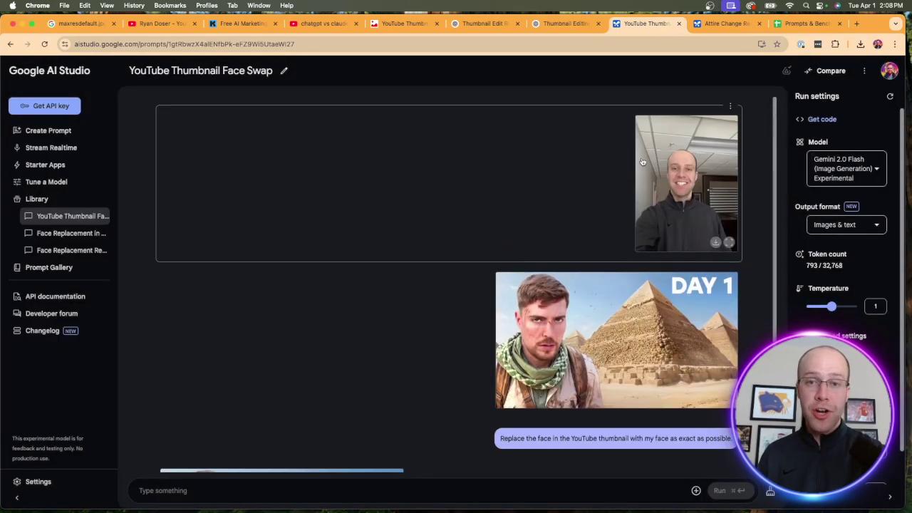
{"action": "scroll", "coordinate": [642, 162], "scroll_direction": "down", "scroll_amount": 4}
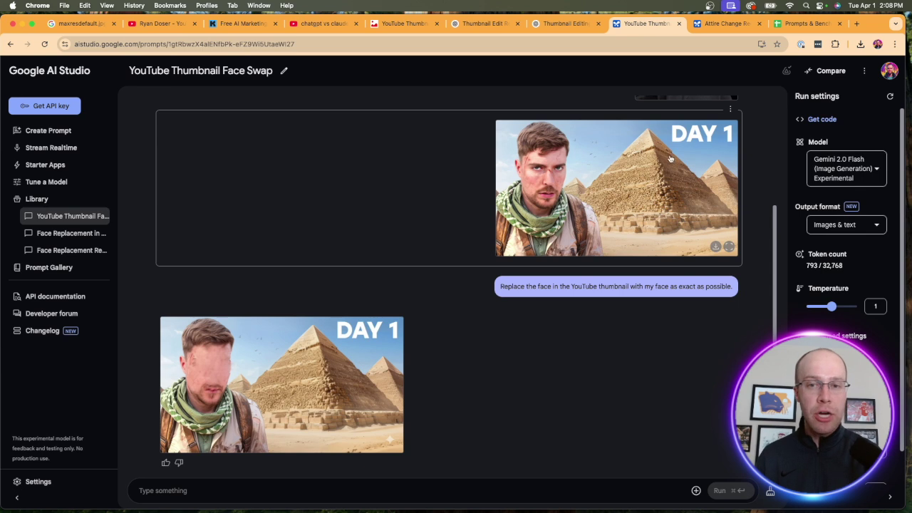
Review the Attire Change Request prompt about a tuxedo, enlarging the original pyramid thumbnail and the generated image for comparison
{"action": "left_click", "coordinate": [735, 28]}
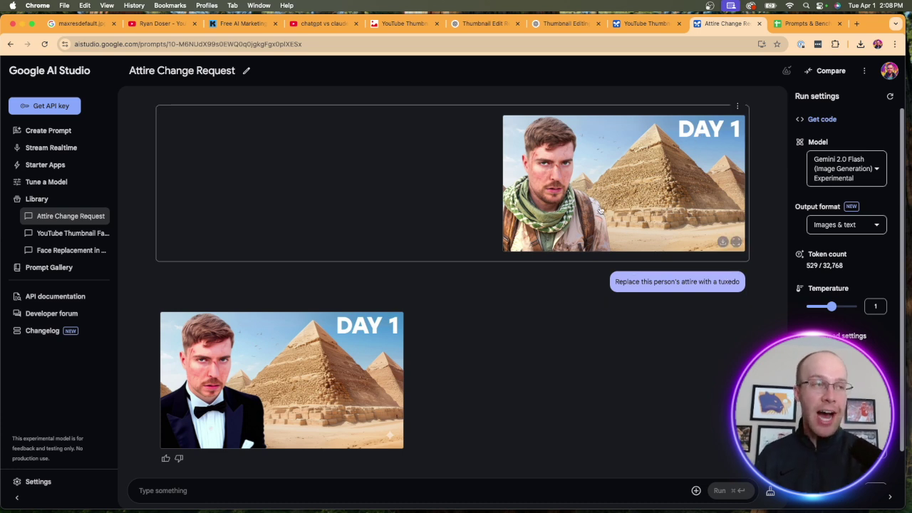
{"action": "left_click_drag", "start_coordinate": [624, 281], "coordinate": [686, 282]}
{"action": "left_click", "coordinate": [700, 281]}
{"action": "left_click", "coordinate": [689, 282]}
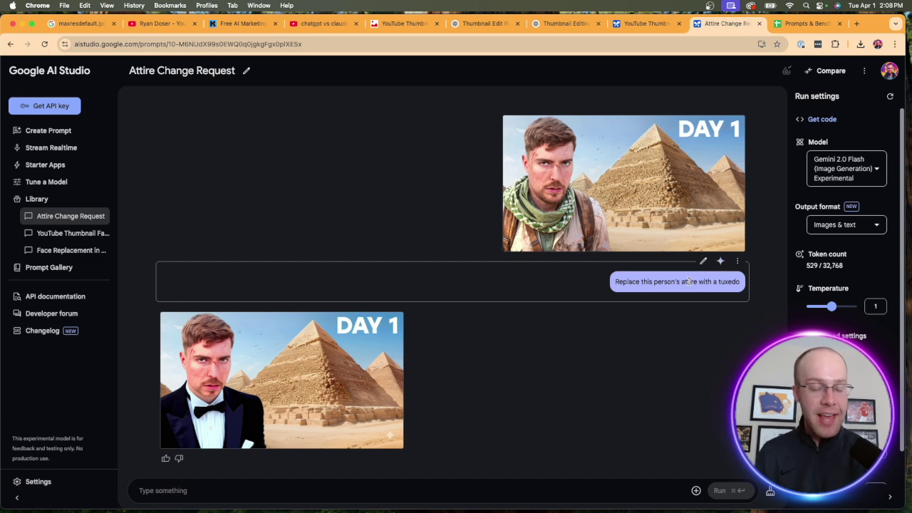
{"action": "left_click", "coordinate": [514, 186]}
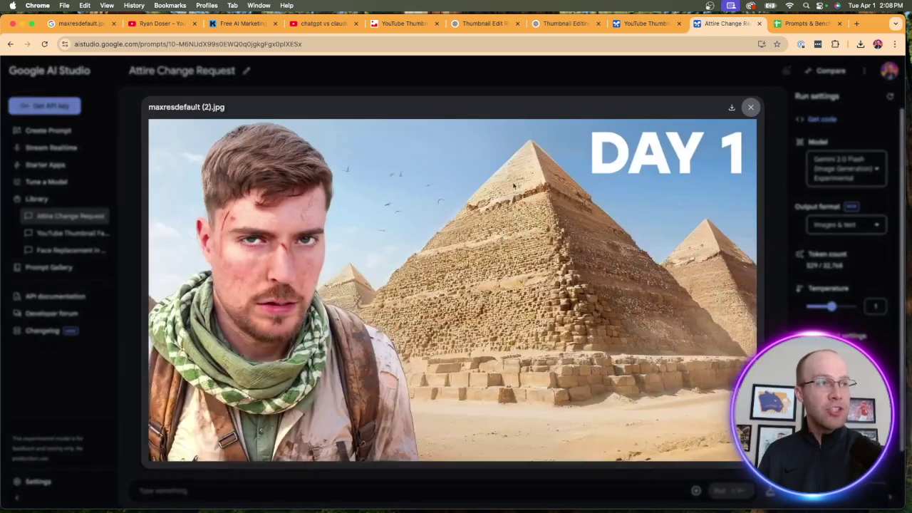
{"action": "left_click", "coordinate": [751, 107]}
{"action": "left_click", "coordinate": [317, 347]}
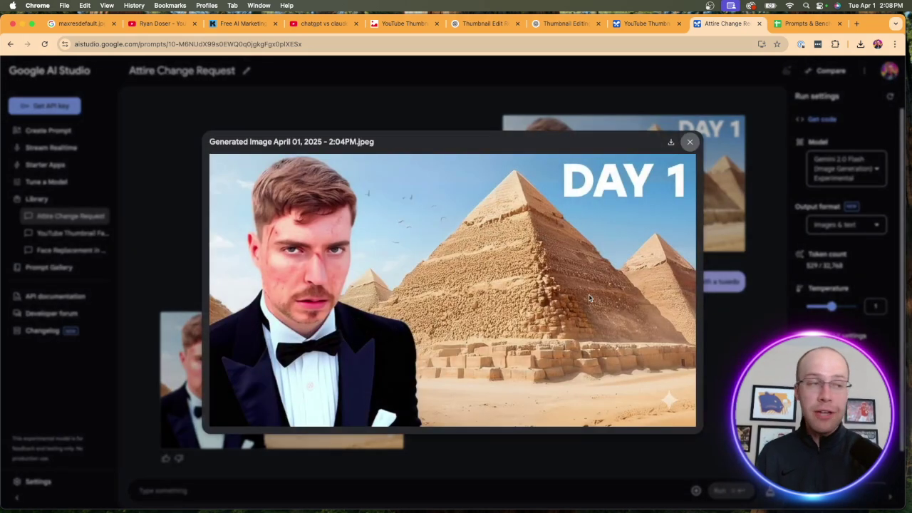
{"action": "left_click", "coordinate": [690, 142]}
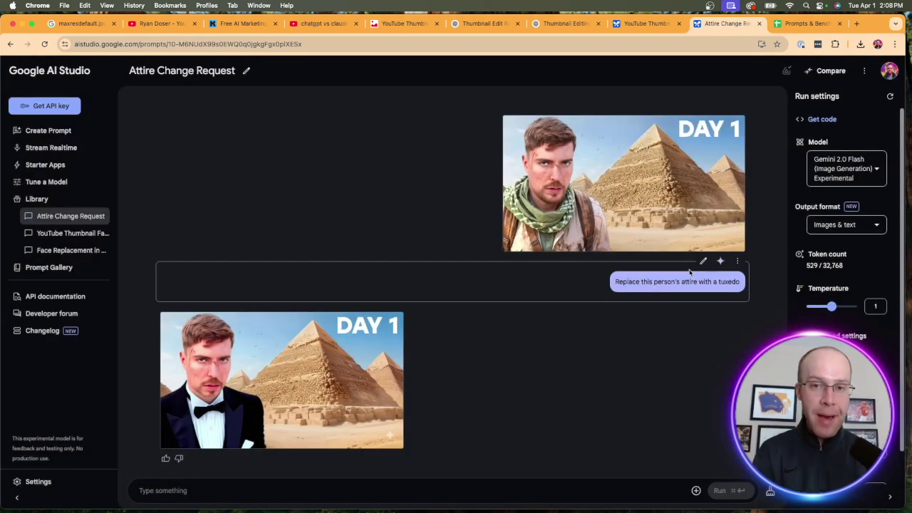